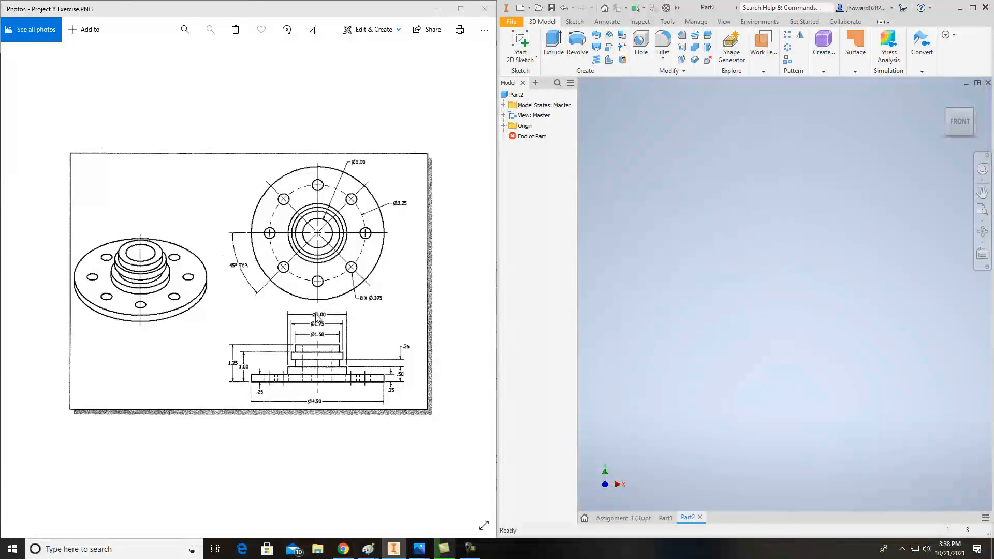
- Start a 2D sketch on the XY origin plane
click(529, 58)
click(534, 83)
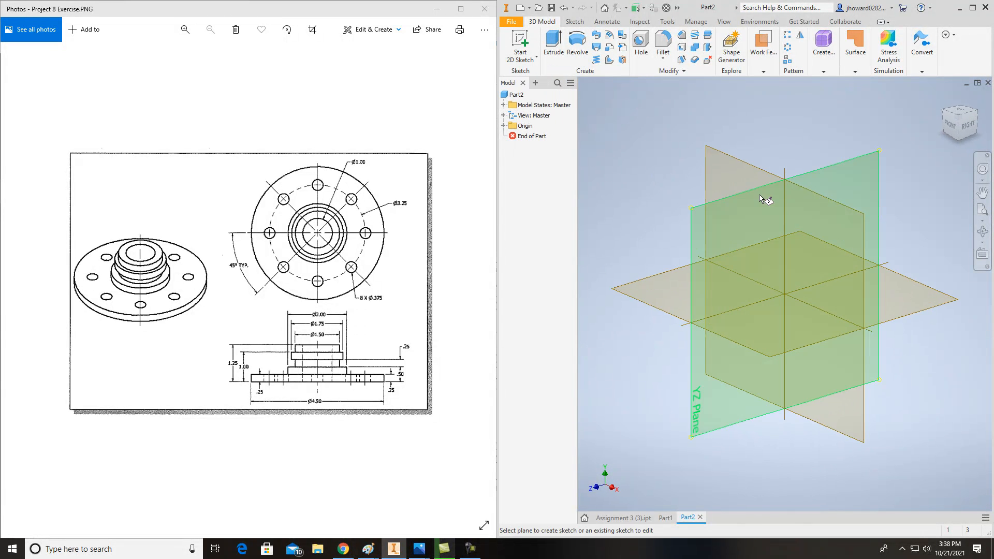
click(759, 197)
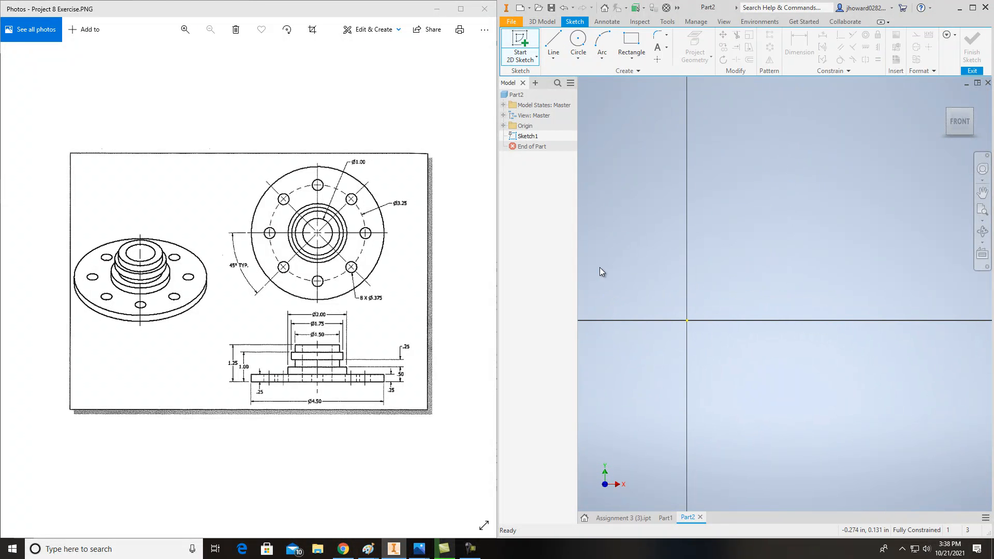
- Draw a vertical line 4.5/2 in long upward from the origin, continued by a 0.25 in horizontal line to the right from its upper end
key(l)
click(688, 321)
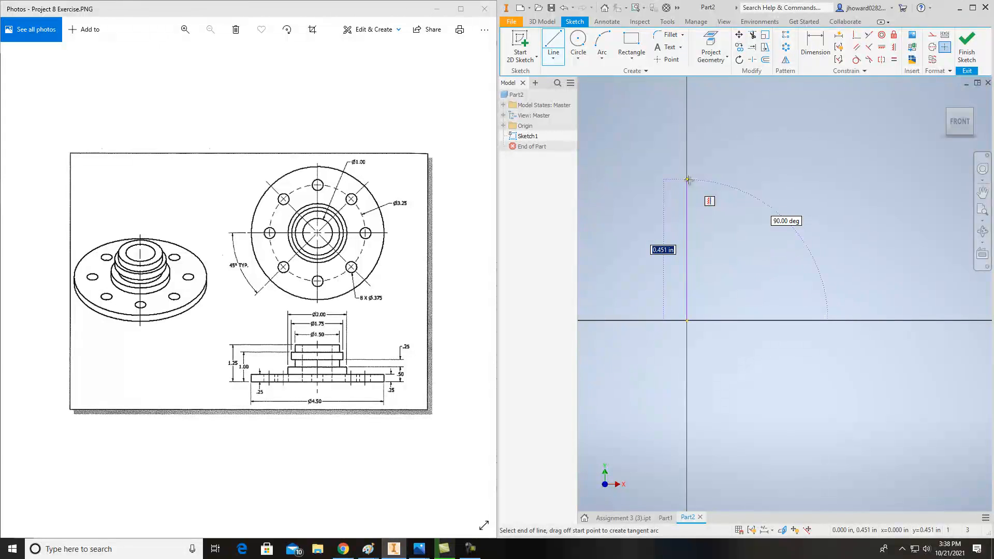
text(4.5/2)
key(Return)
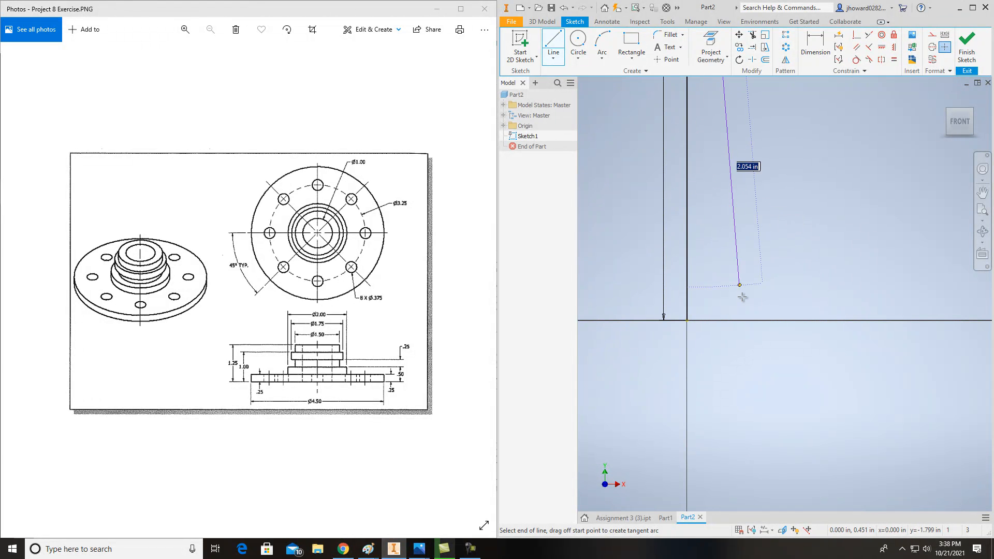
scroll(733, 294, up, 8)
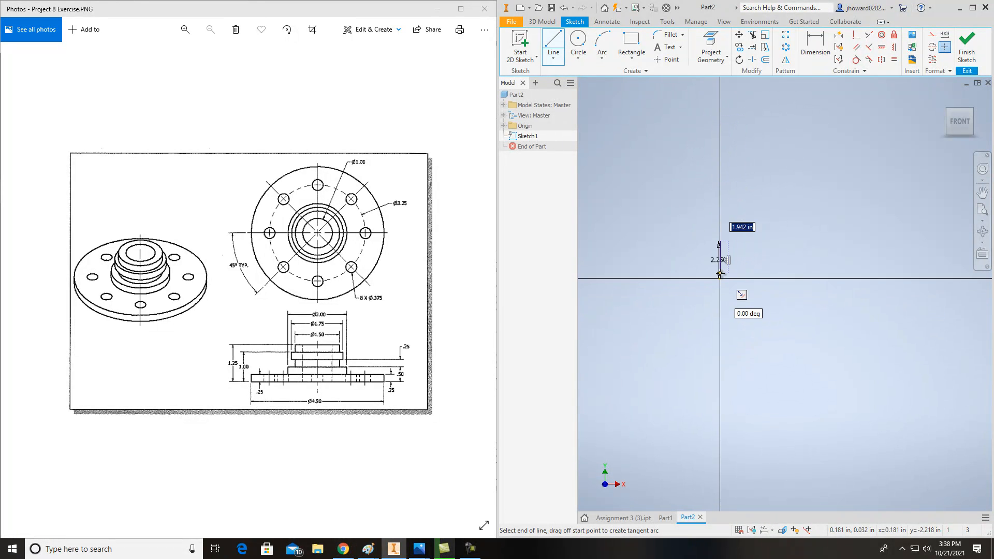
scroll(725, 264, down, 8)
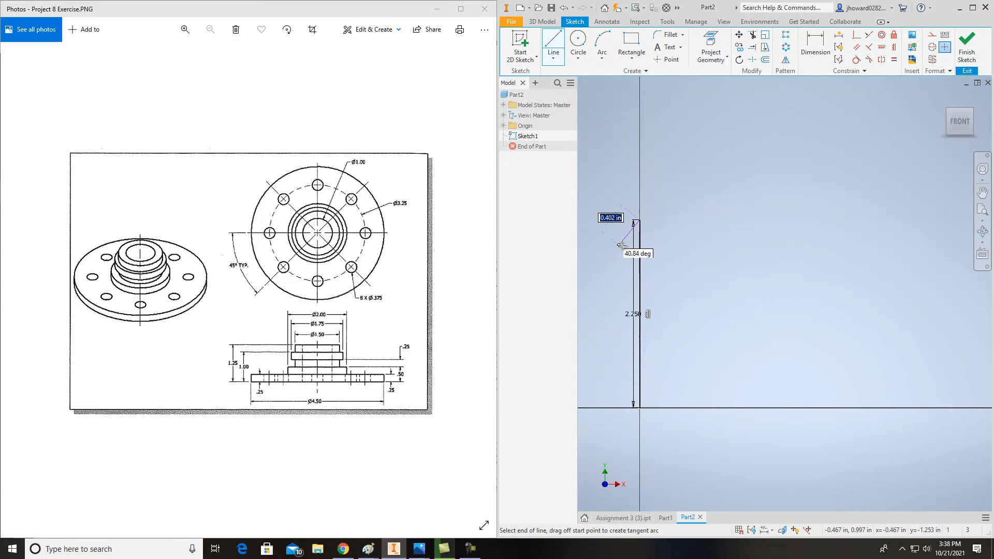
text(.25)
key(Return)
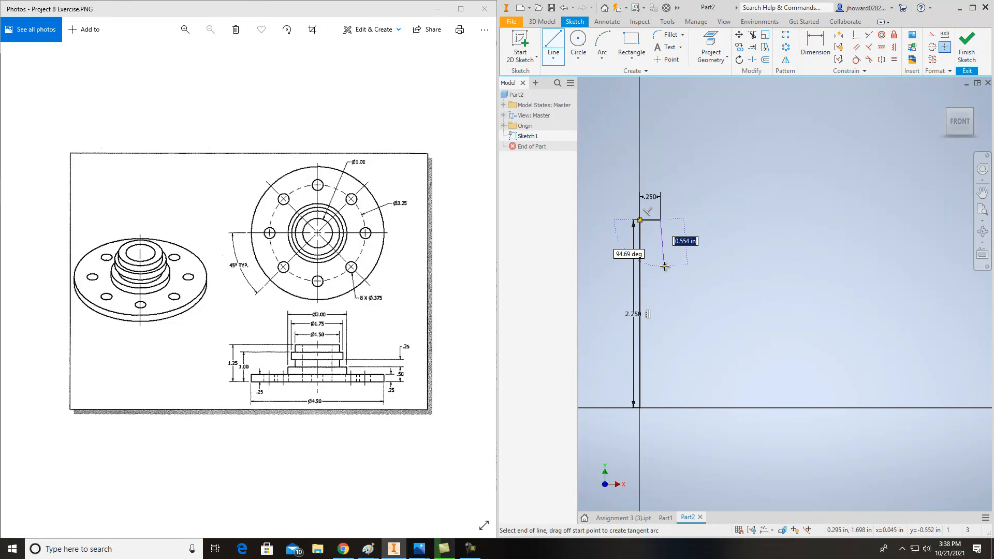
key(Escape)
- Draw a horizontal baseline about 1.39 in long to the right from the origin
click(553, 42)
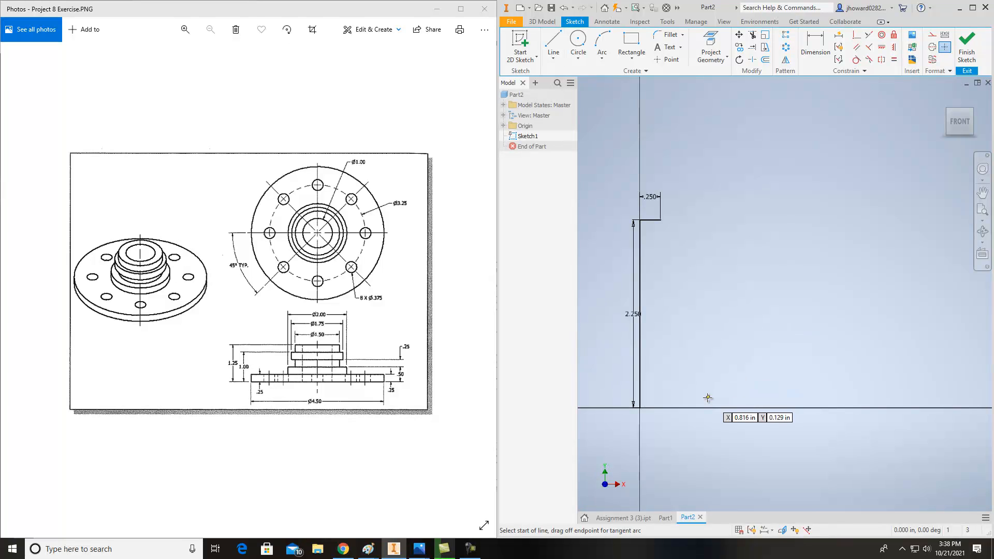
click(640, 409)
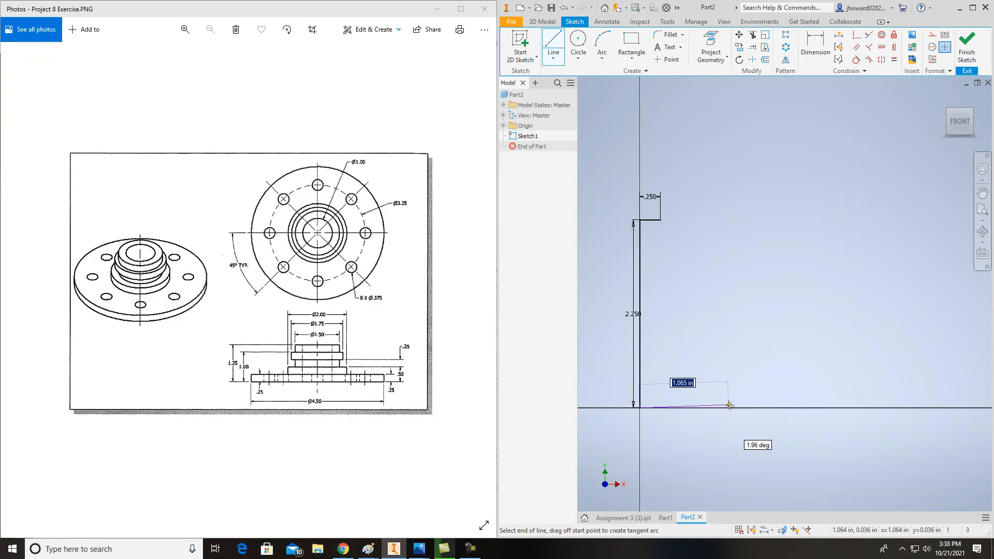
click(757, 407)
key(Escape)
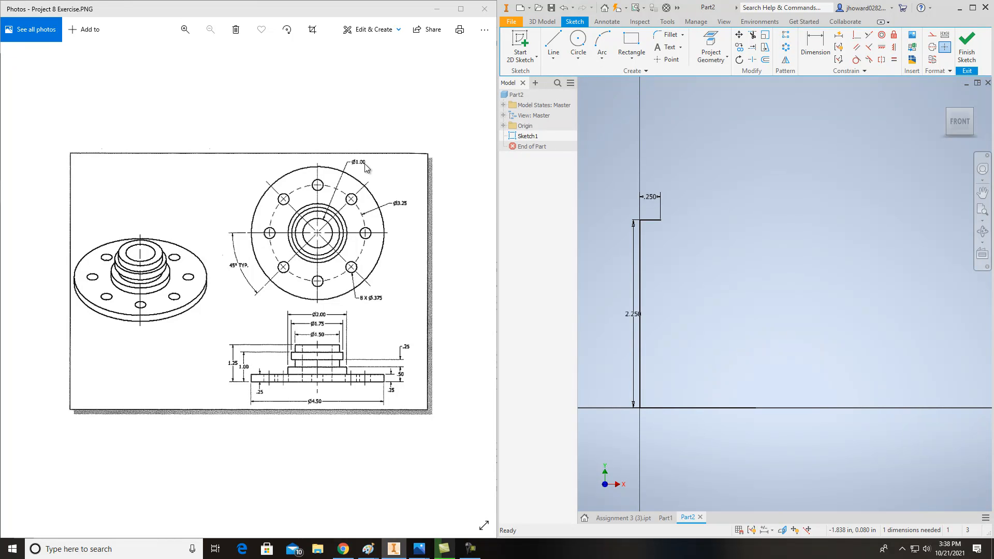
- Delete the long vertical line that joins the baseline to the short horizontal segment above
click(766, 60)
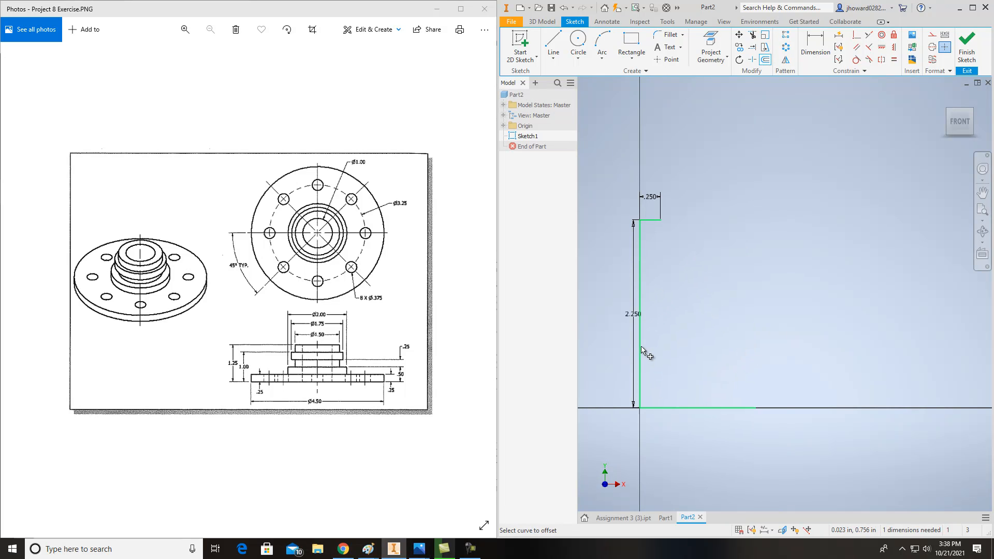
key(Escape)
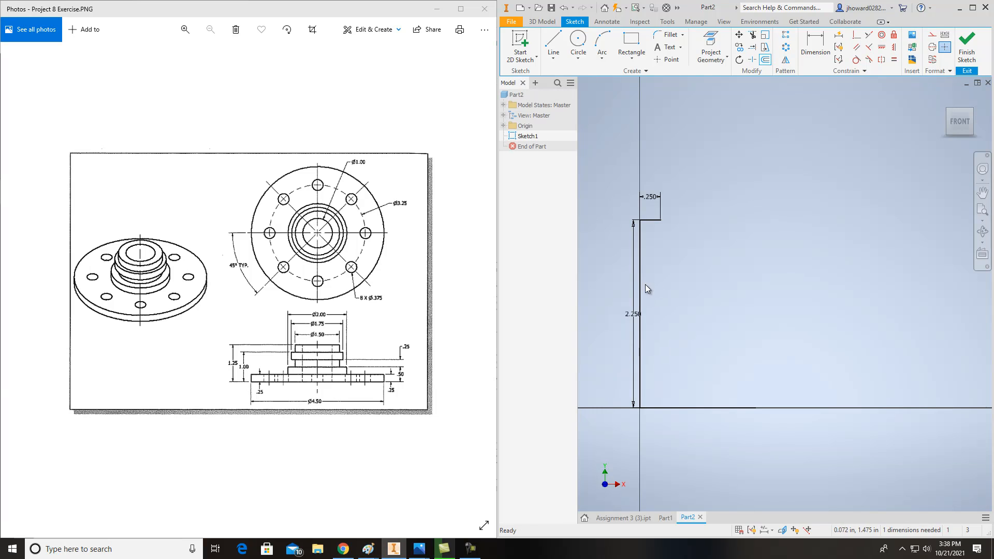
click(643, 282)
key(Delete)
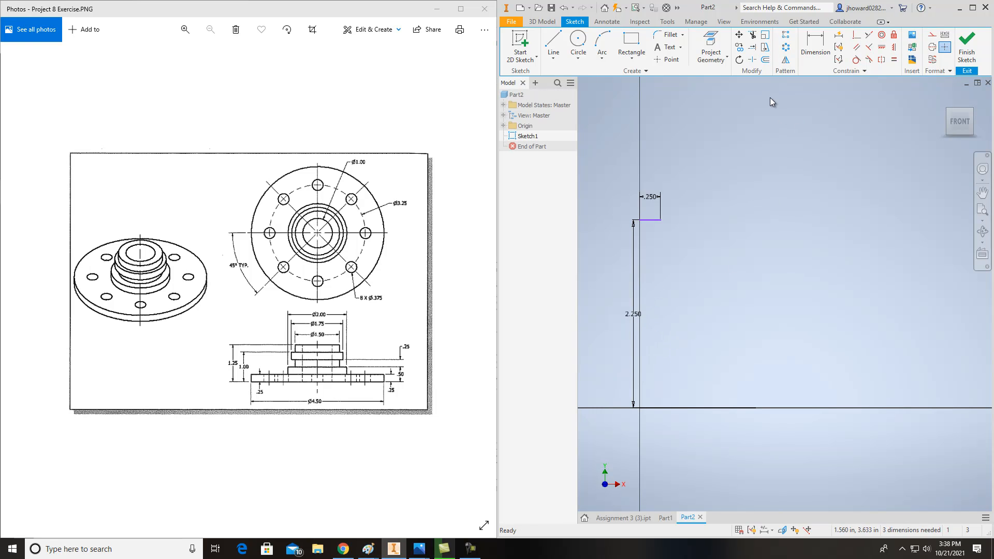
- Offset the horizontal baseline upward by 0.5 in
click(766, 62)
click(706, 409)
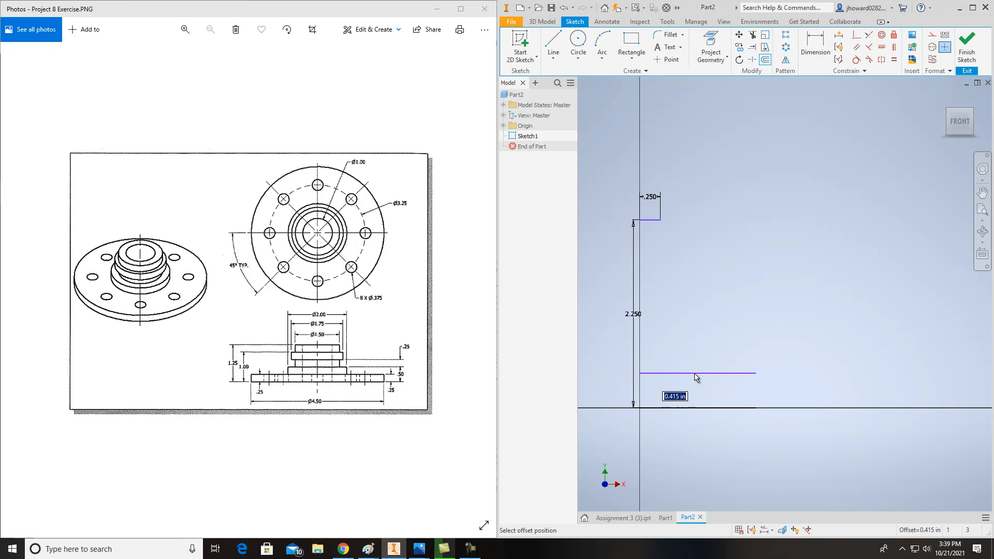
text(.5)
key(Return)
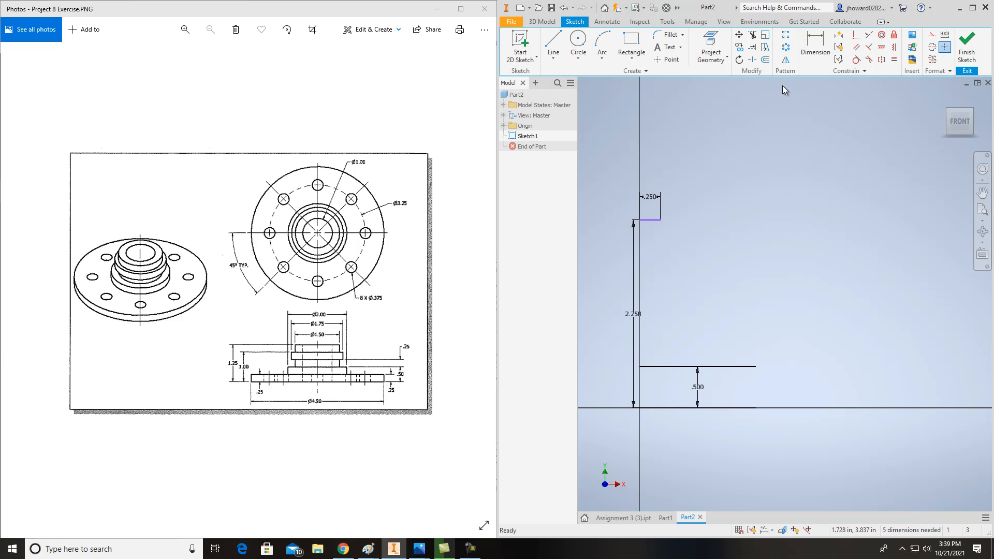
- Offset the line above the baseline upward by 1.5 in to make a third long horizontal line
click(766, 60)
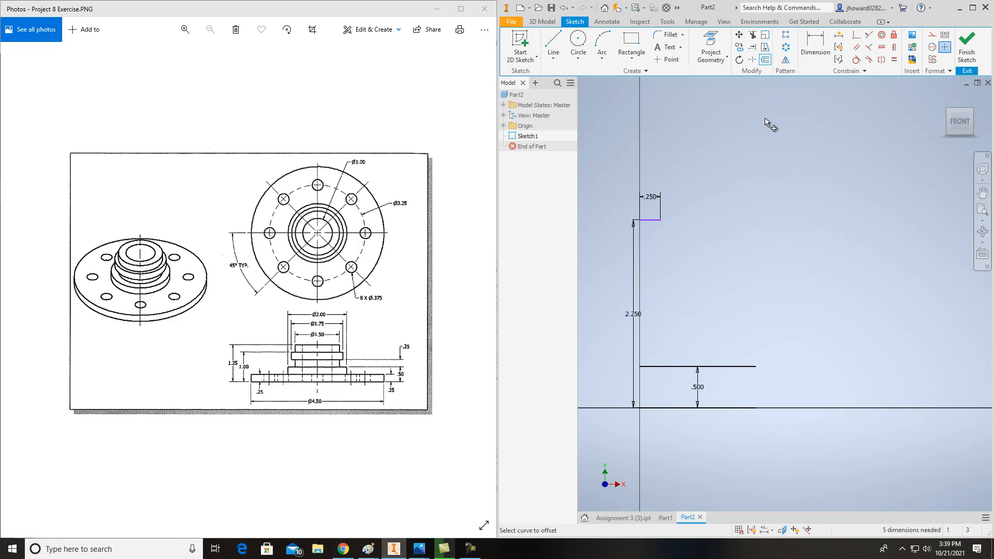
key(1)
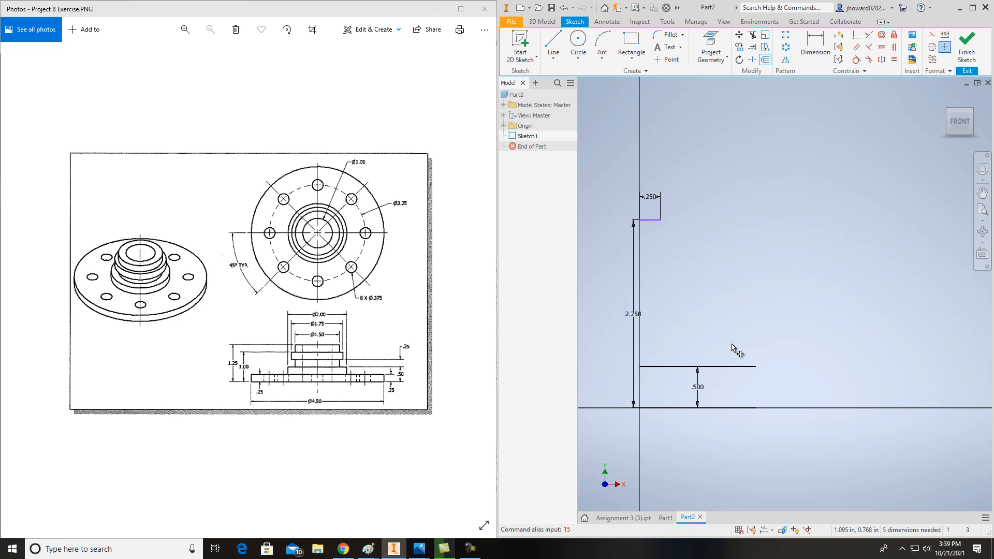
click(731, 366)
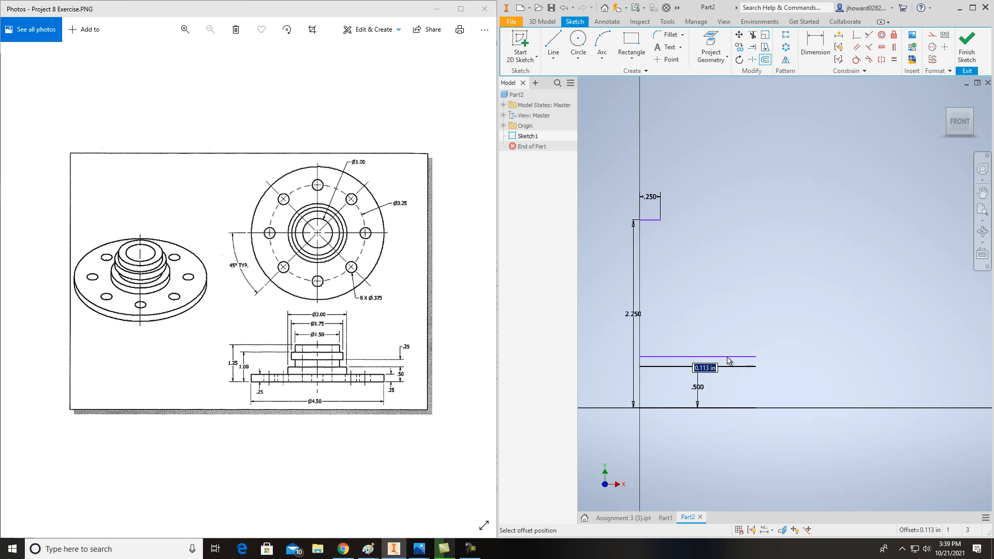
text(1.5)
key(Return)
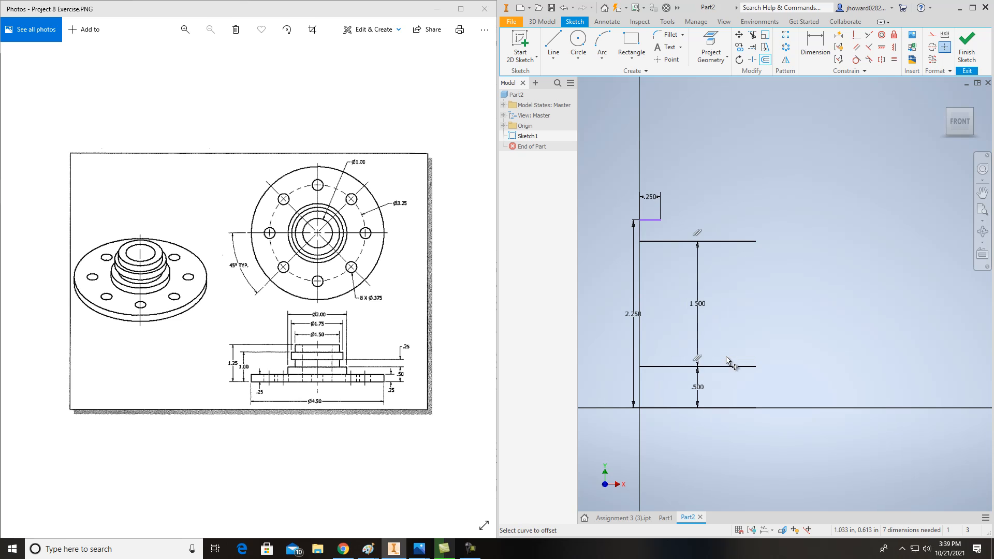
- Set the offset distance between the two upper horizontal lines to 1.5/2 in
key(Escape)
double_click(697, 303)
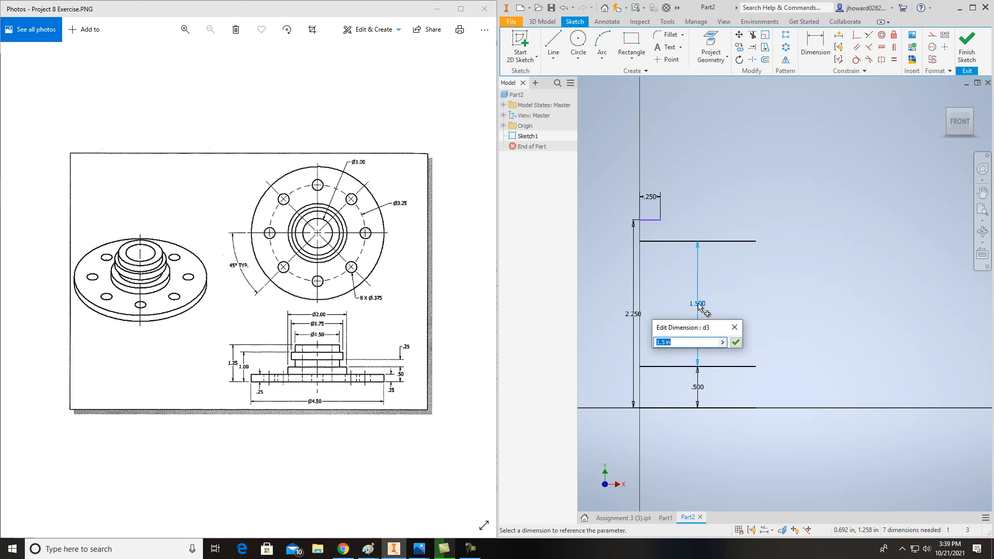
text(1.5/2)
key(Return)
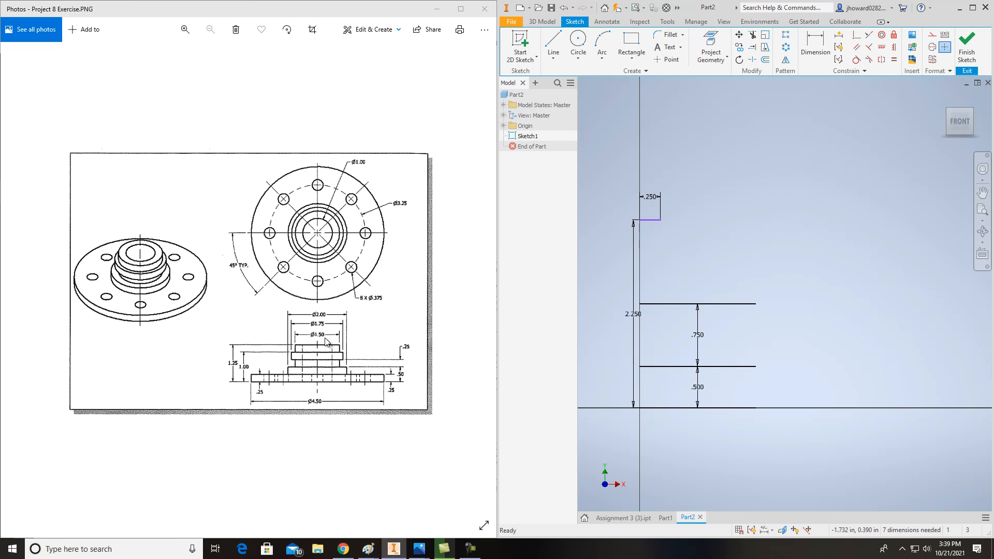
- Replace the dimension between the two upper lines with one from the baseline to the uppermost long line, set to 1.5/2 in
click(701, 334)
key(Delete)
key(d)
click(726, 309)
click(741, 408)
click(779, 350)
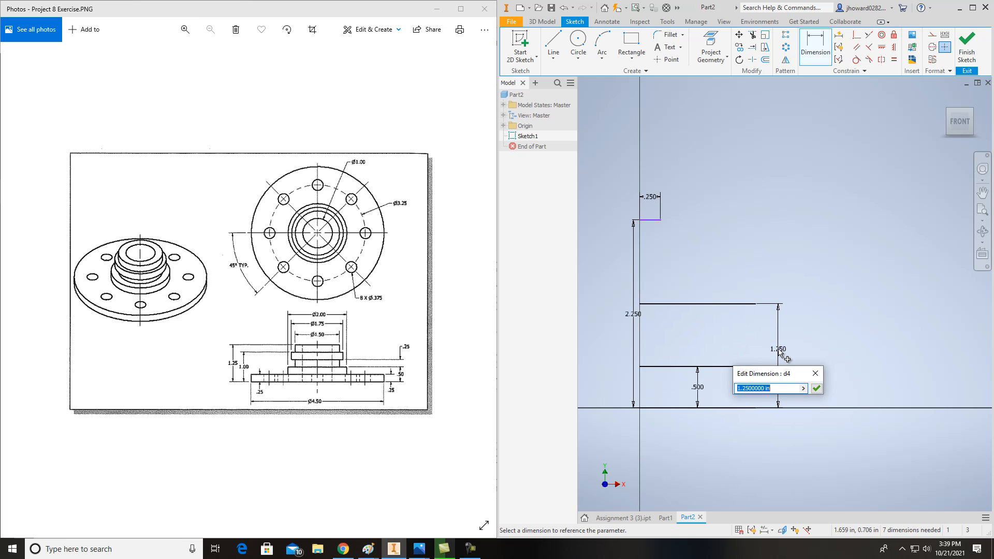
text(1.5/2)
key(Return)
key(Escape)
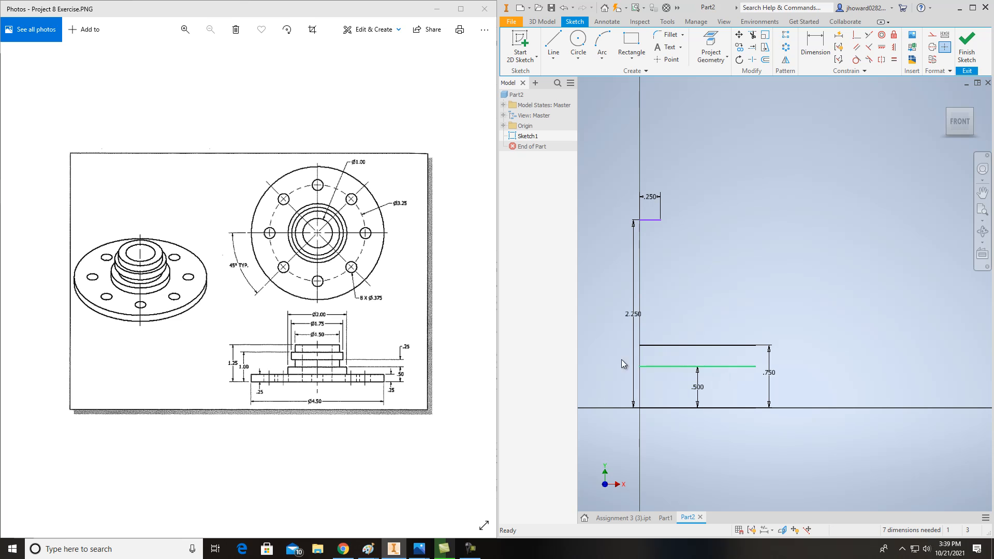
- Connect the right ends of the two upper lines with a vertical line, and delete the upper of those horizontal lines
click(553, 43)
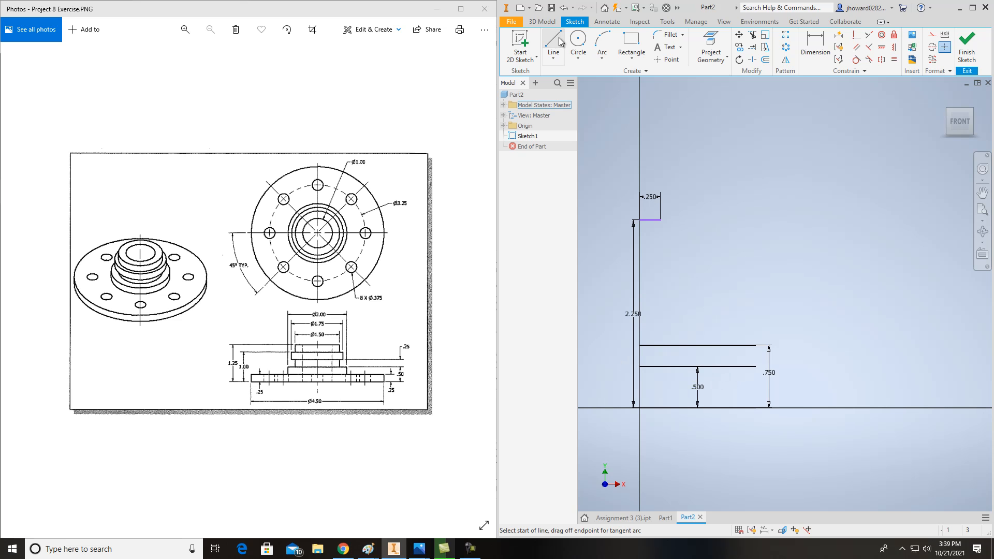
click(756, 367)
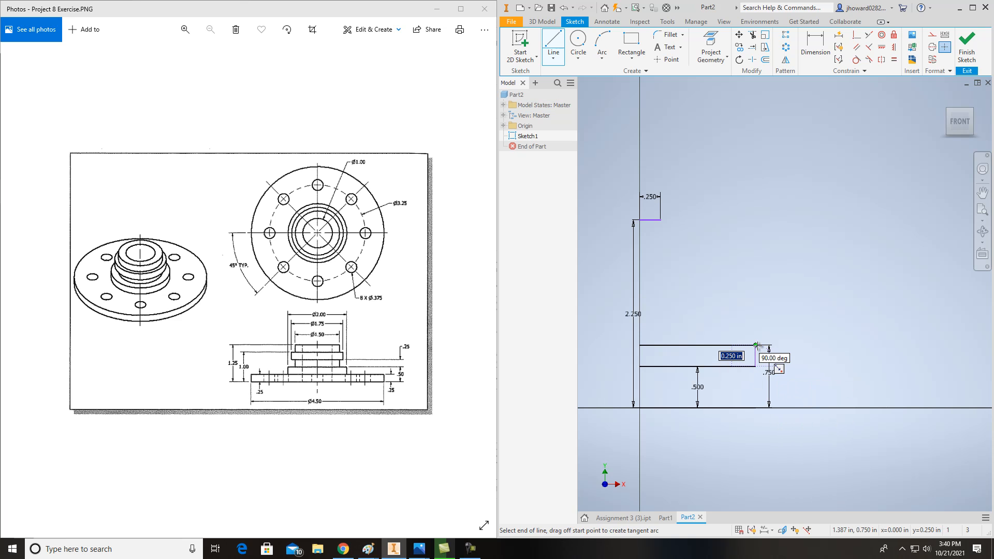
click(757, 346)
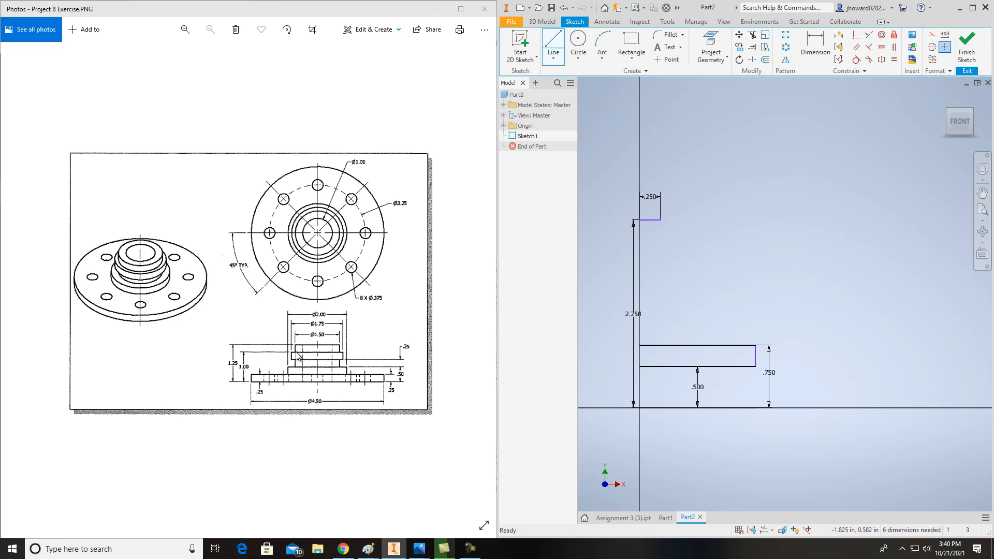
key(Escape)
click(717, 349)
key(Delete)
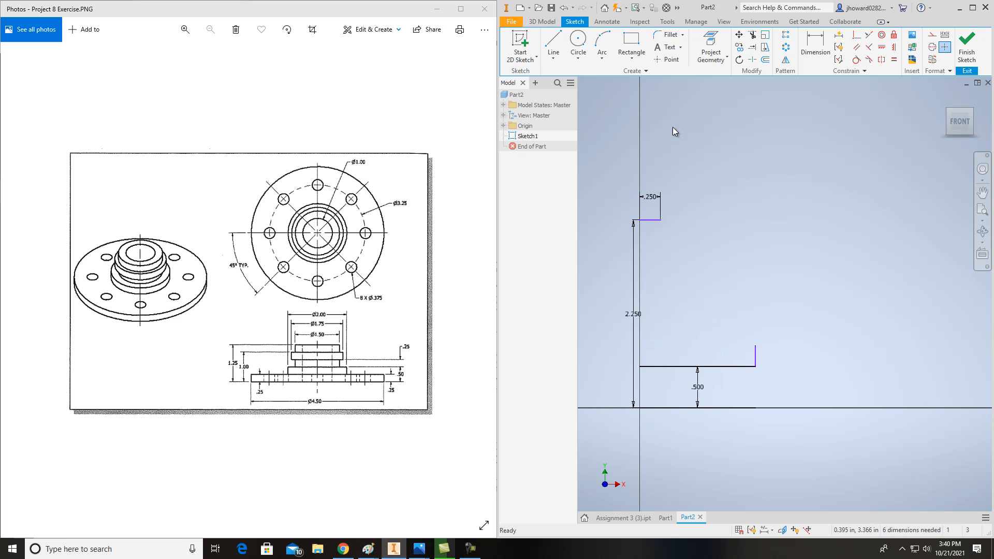
- Draw a 0.25 in horizontal line to the left from the upper end of the short vertical line
click(553, 42)
click(756, 346)
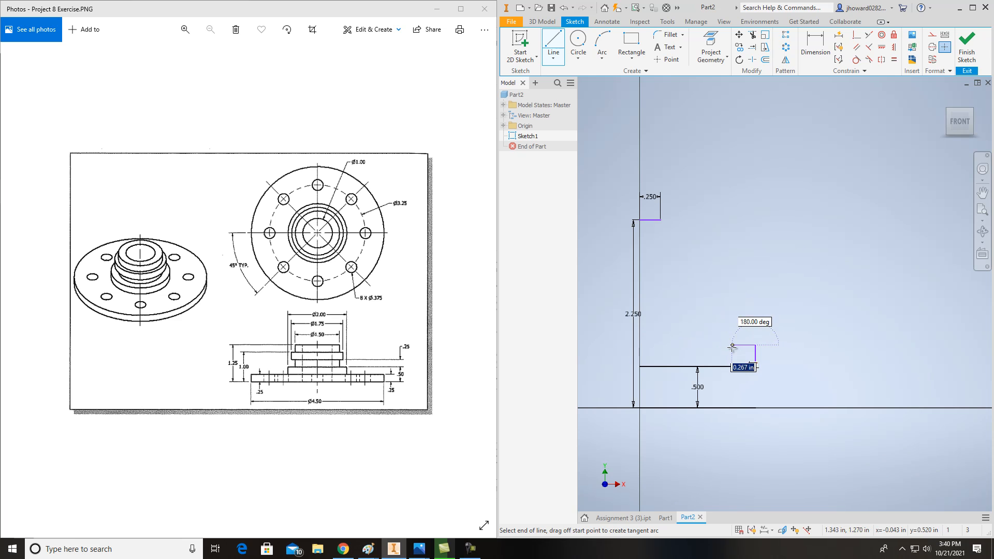
text(.)
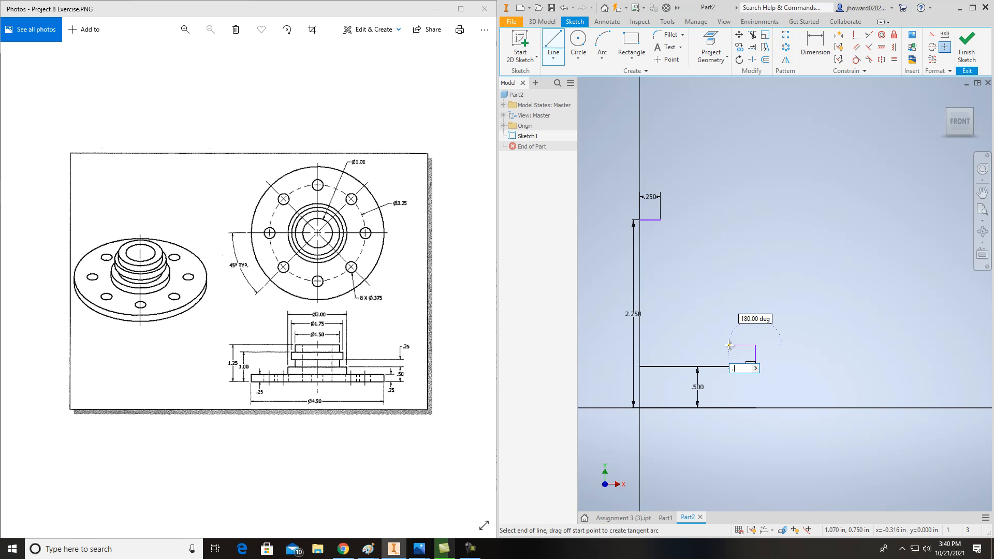
text(25)
key(Return)
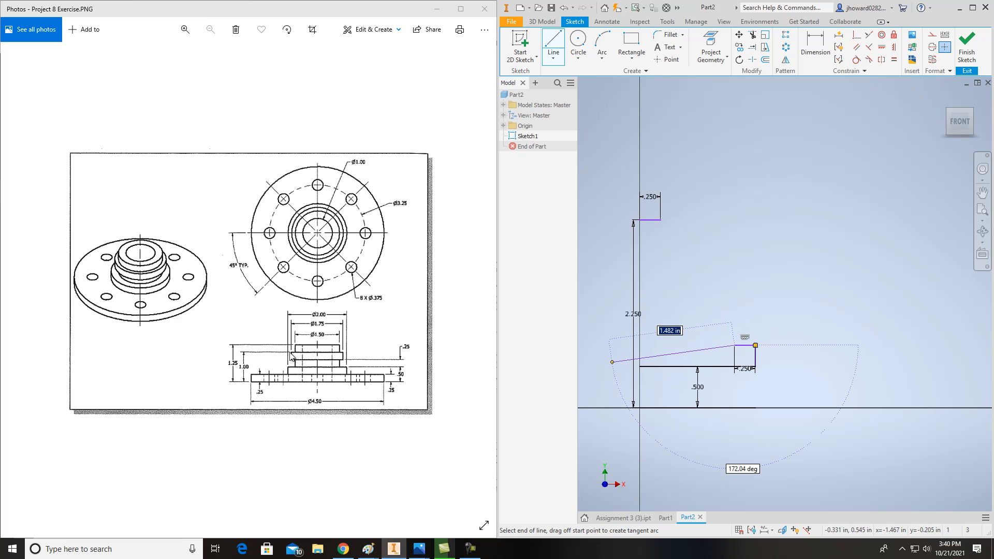
key(Escape)
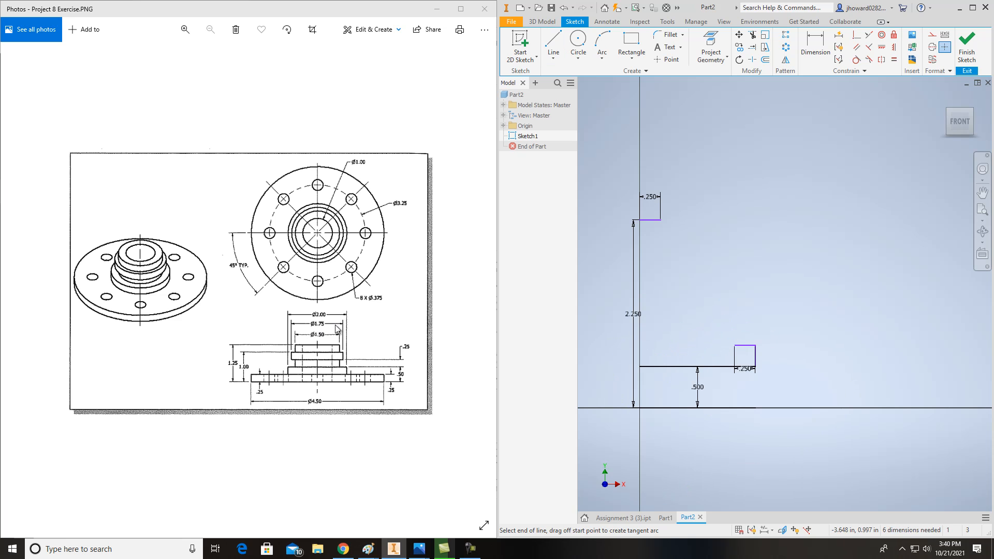
- Offset the horizontal baseline upward by 1.75/2 in
click(766, 60)
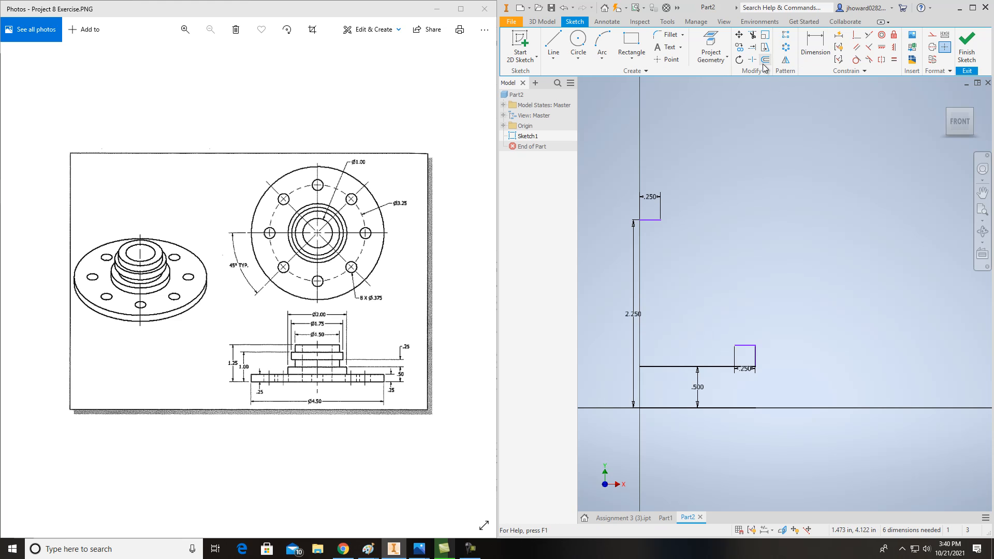
click(692, 408)
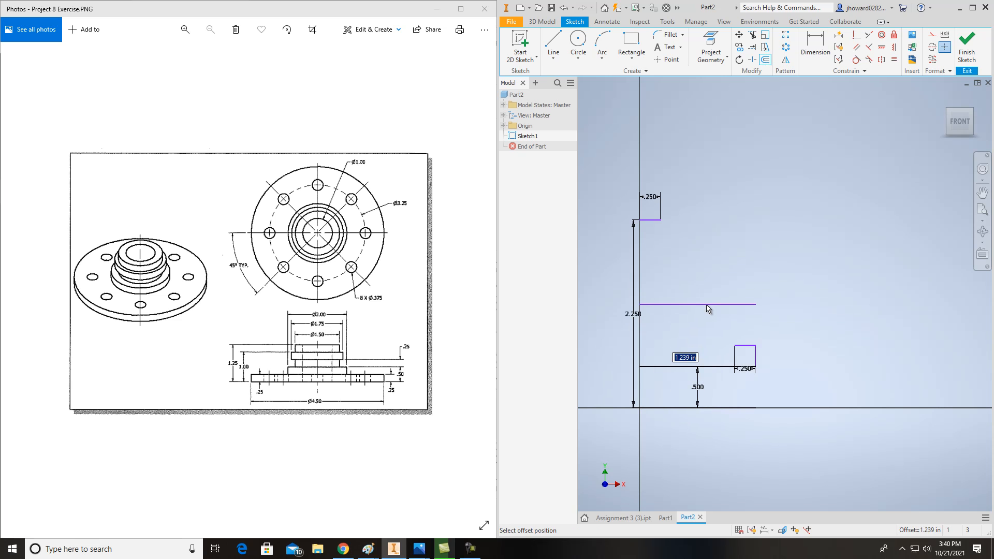
text(1.75/2)
key(Return)
key(Escape)
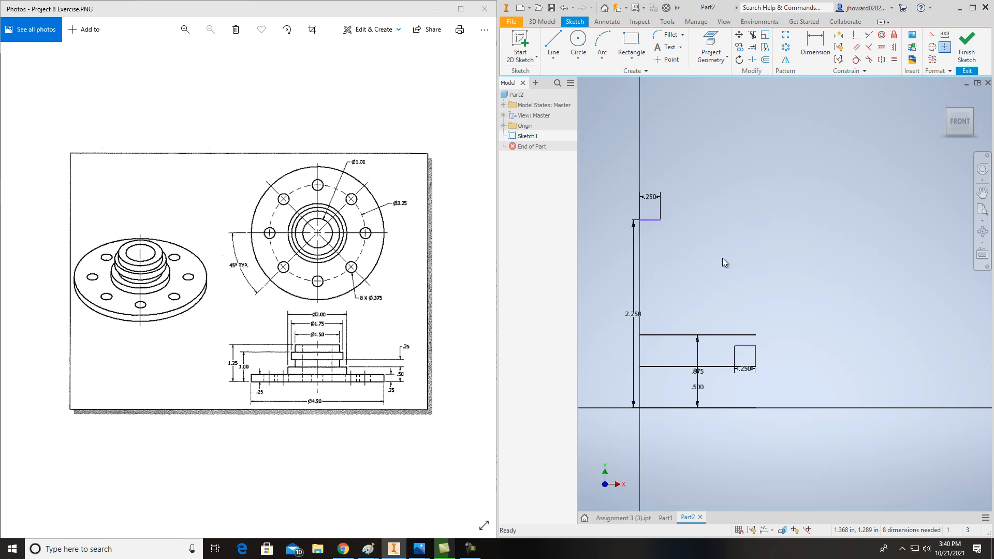
- Connect the short horizontal line's left end to the upper offset line with a vertical line, and trim the overhang beyond it
click(553, 44)
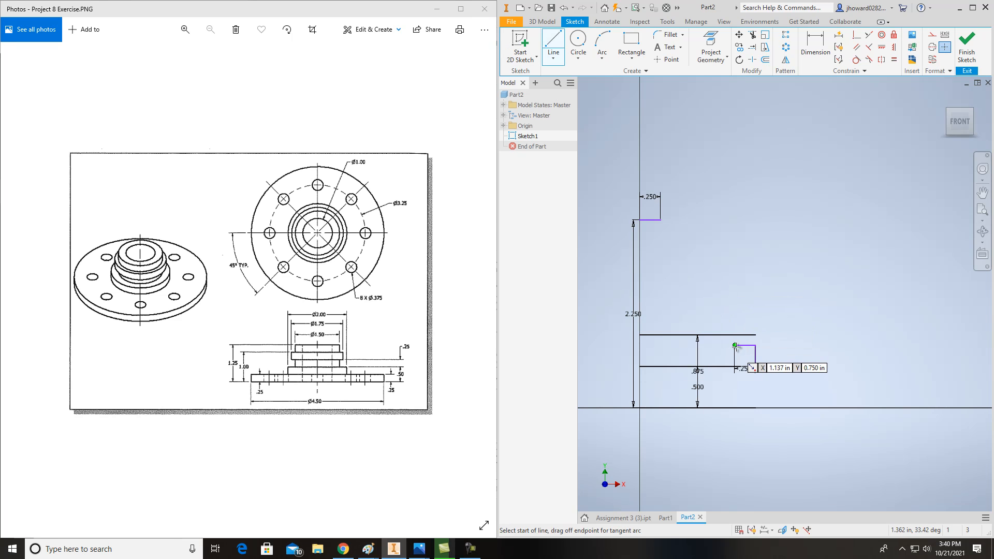
key(Escape)
click(752, 35)
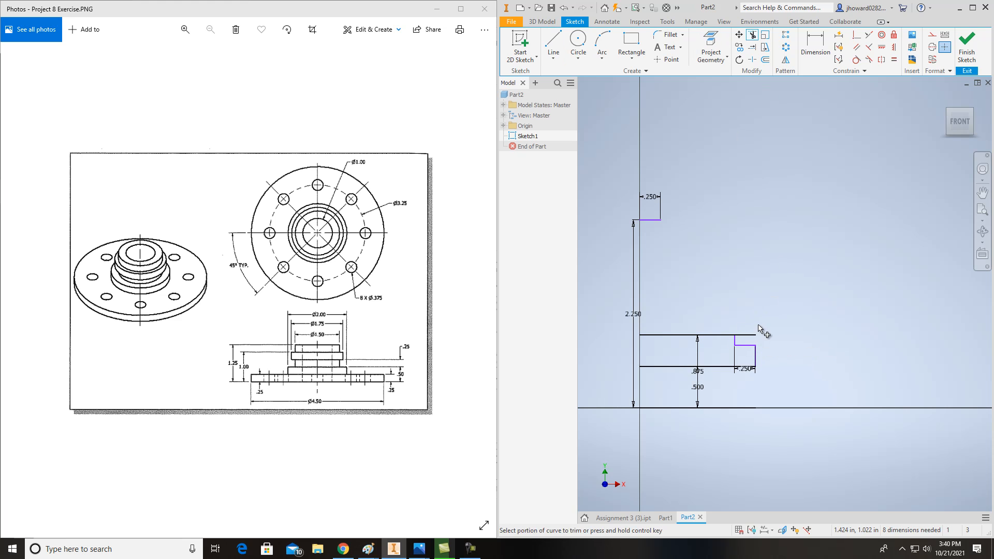
scroll(741, 360, down, 3)
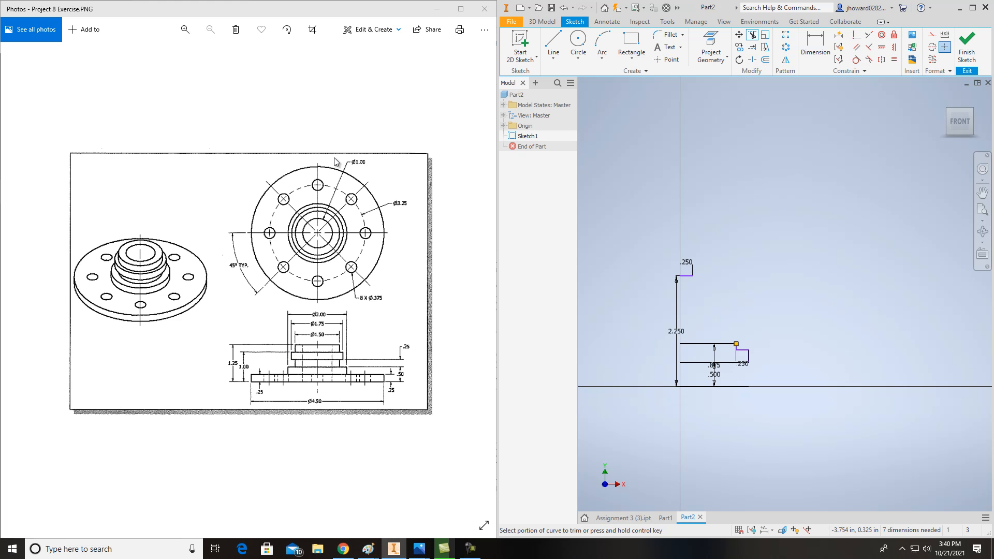
- Rotate the reference drawing in Photos a quarter turn clockwise and enlarge it
click(290, 32)
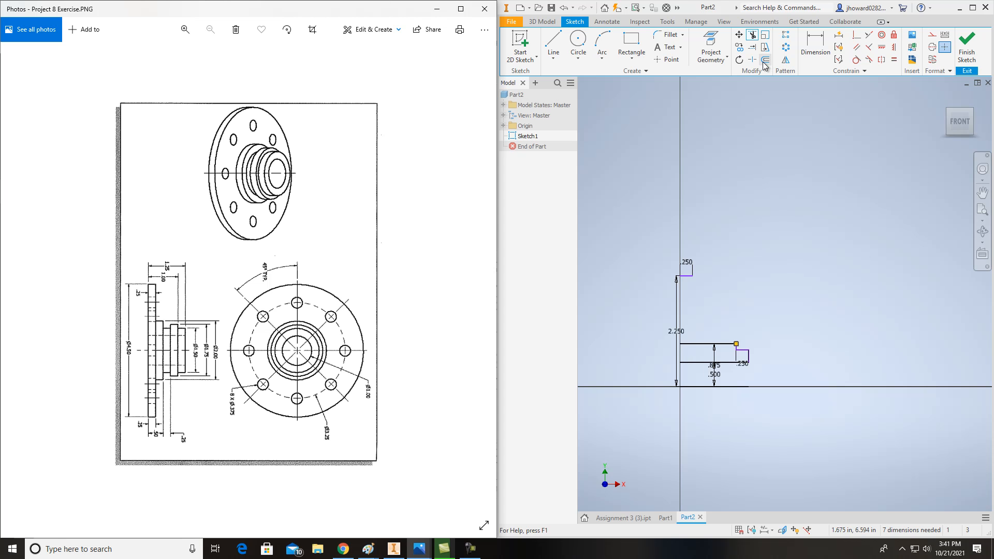
scroll(209, 362, up, 4)
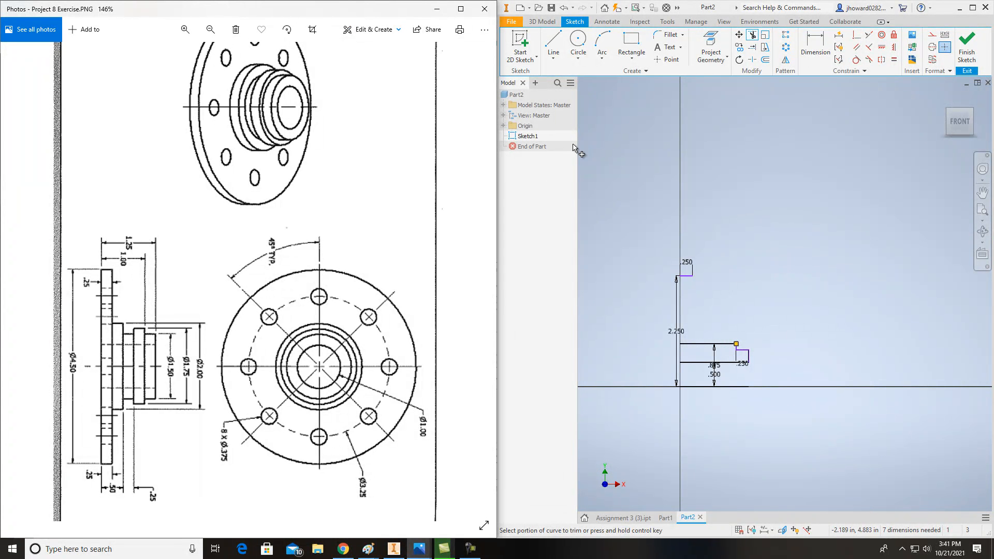
- Offset the horizontal baseline upward again and dimension the new line 1.75/2 in from the baseline
click(766, 59)
click(692, 387)
click(726, 331)
key(d)
click(731, 328)
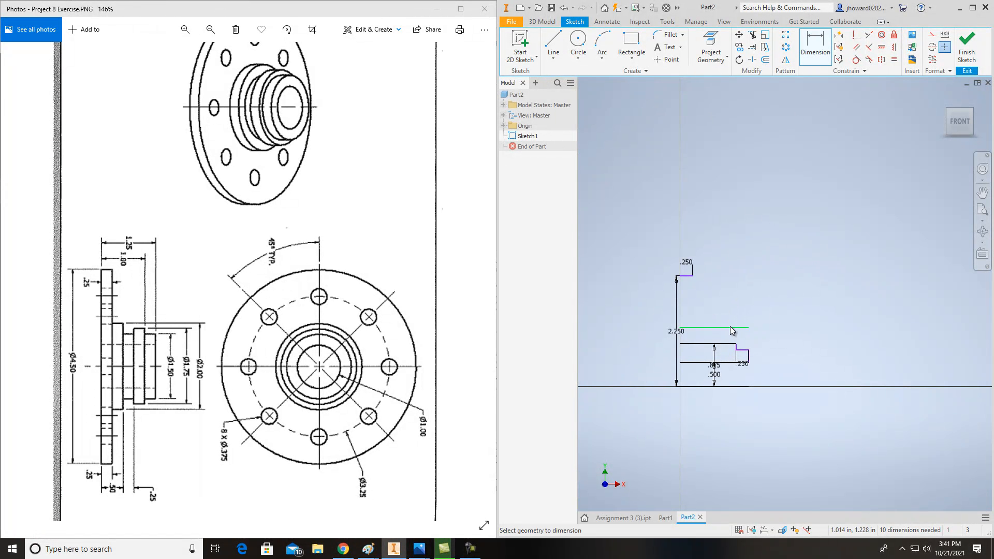
click(733, 386)
click(778, 361)
text(1.75/2)
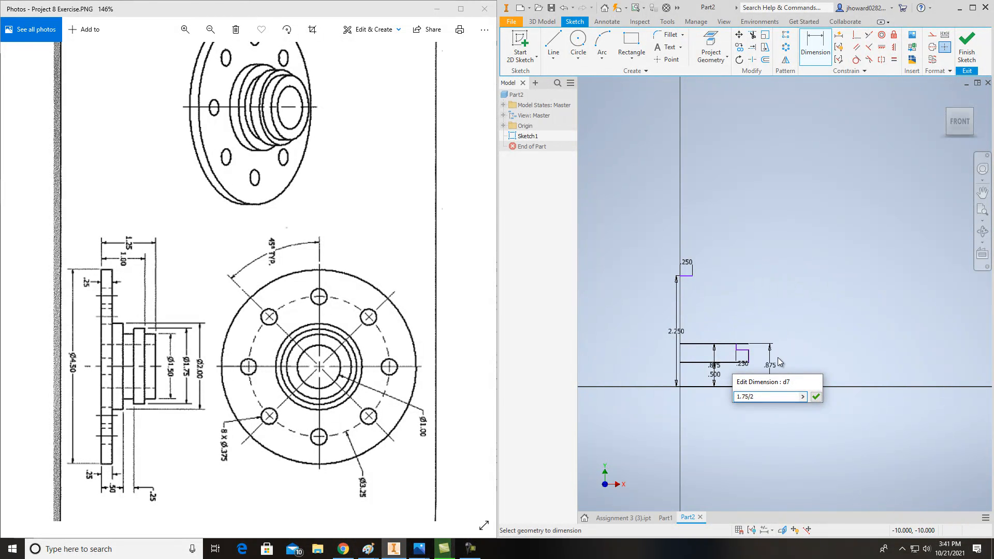
key(Return)
key(Escape)
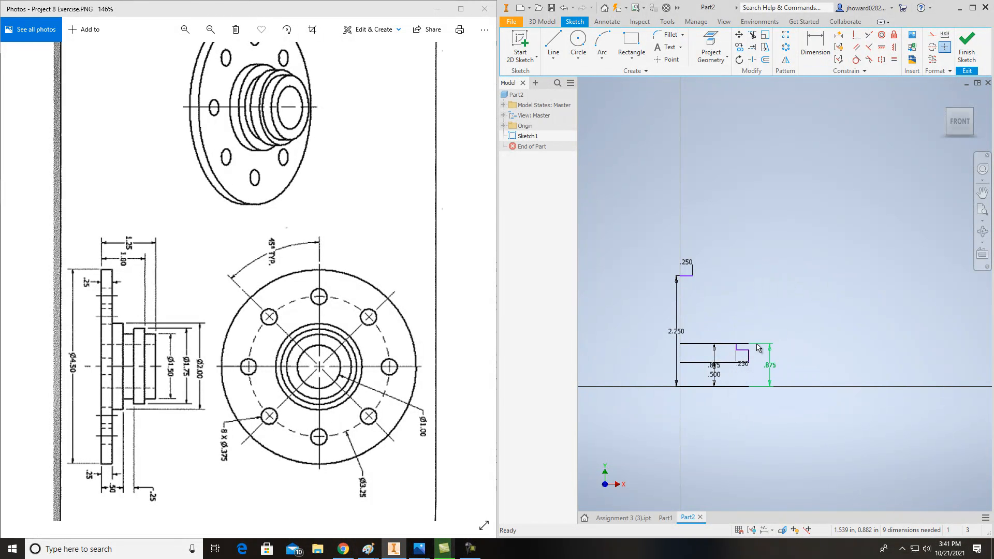
- Delete both overlapping offset lines at the upper end of the short vertical line
click(724, 345)
key(Delete)
click(728, 345)
key(Delete)
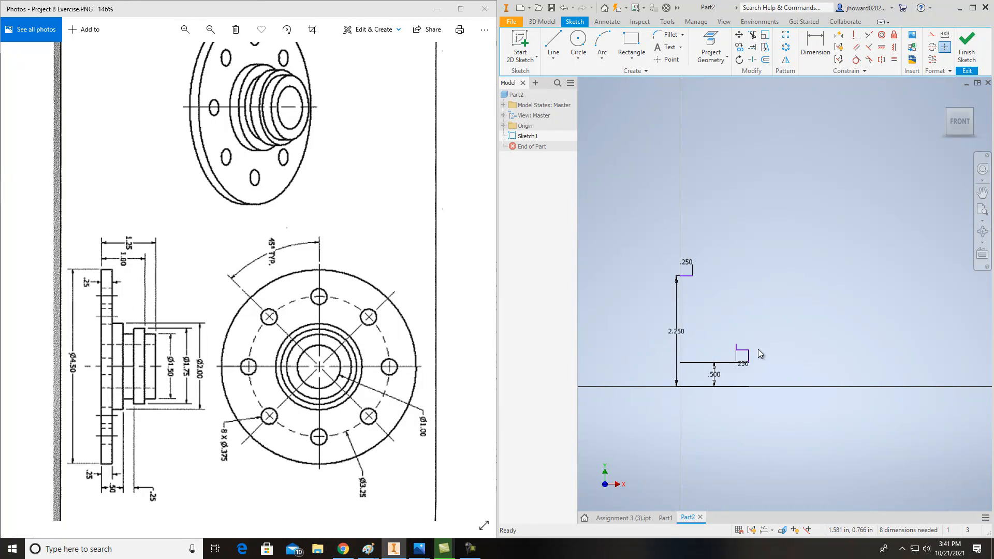
- Draw a 0.25 in horizontal line to the left from the upper end of the topmost short vertical line
click(554, 43)
scroll(761, 336, down, 3)
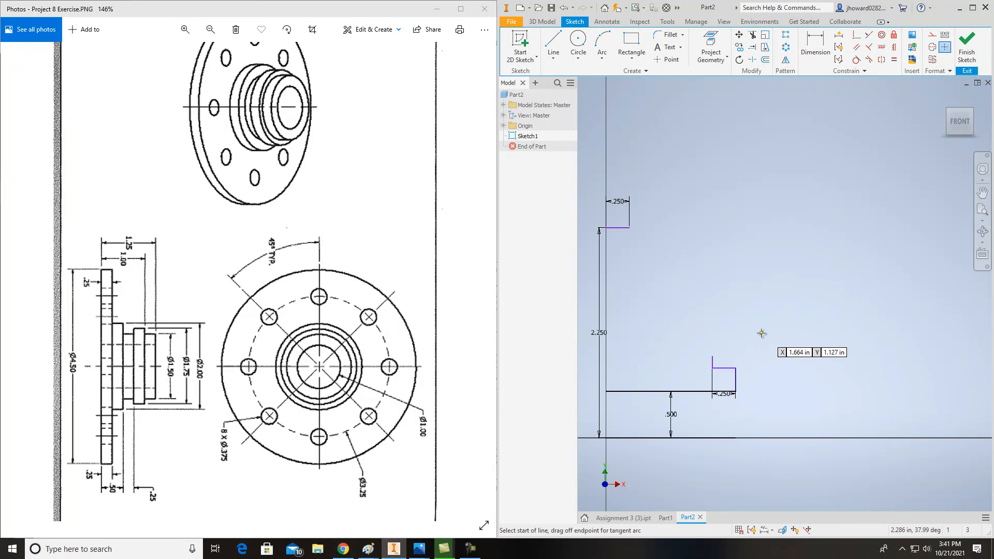
click(712, 355)
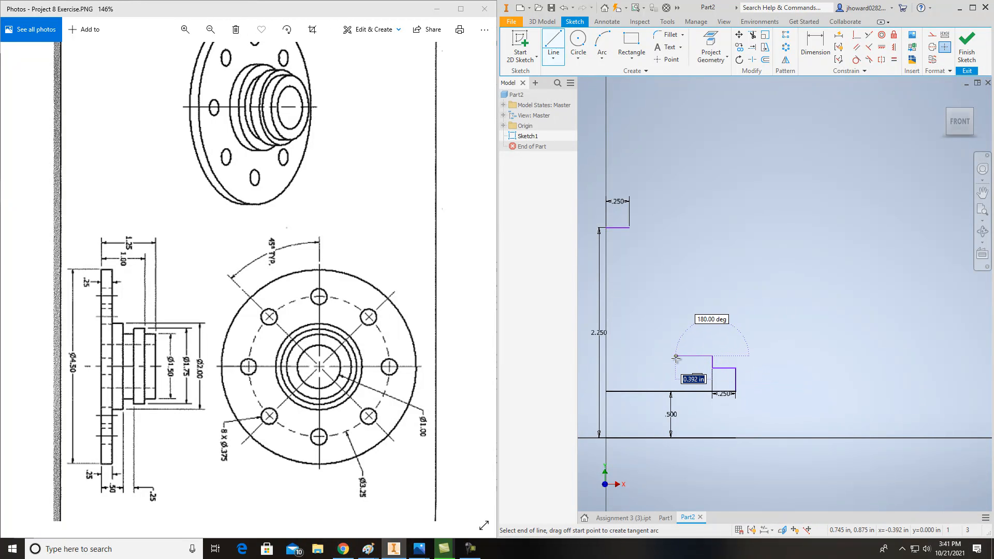
text(.25)
key(Return)
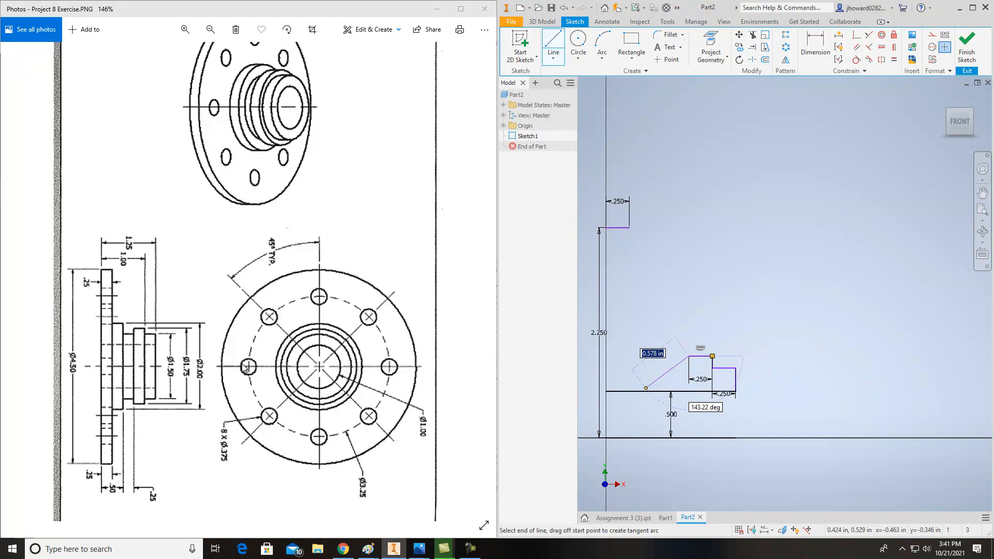
- Continue the stepped profile with lines down, about 0.45 in left, about 0.33 in up, about 0.23 in left, and up again
click(690, 374)
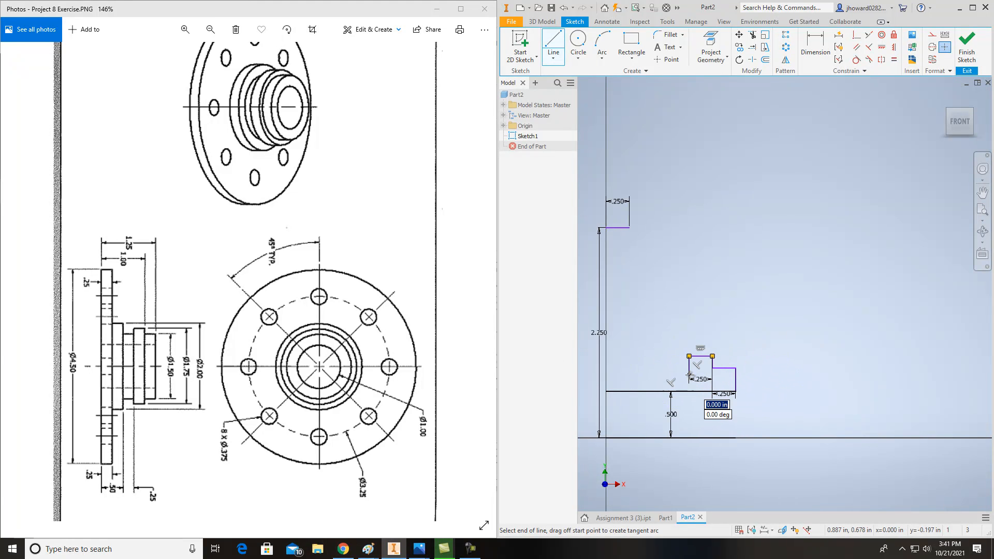
click(647, 374)
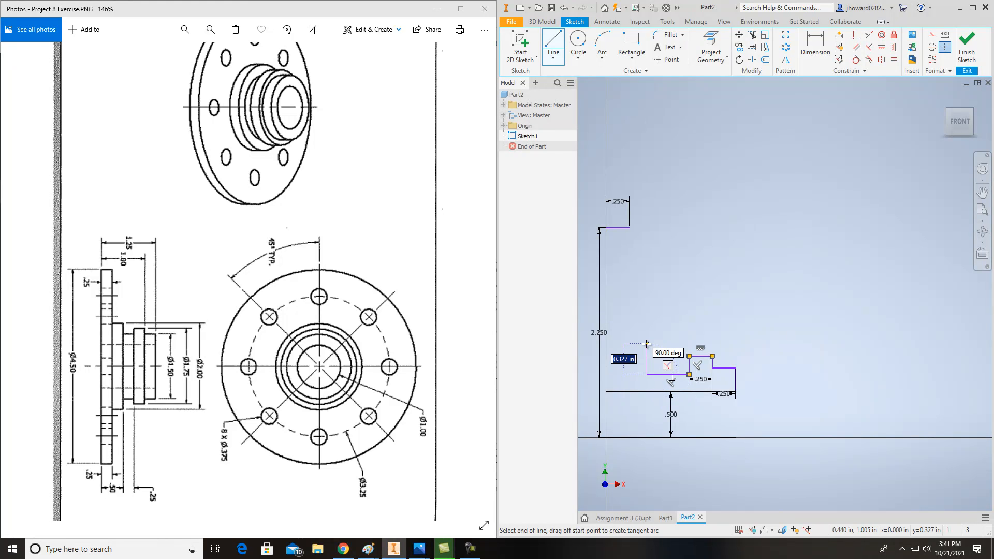
click(647, 344)
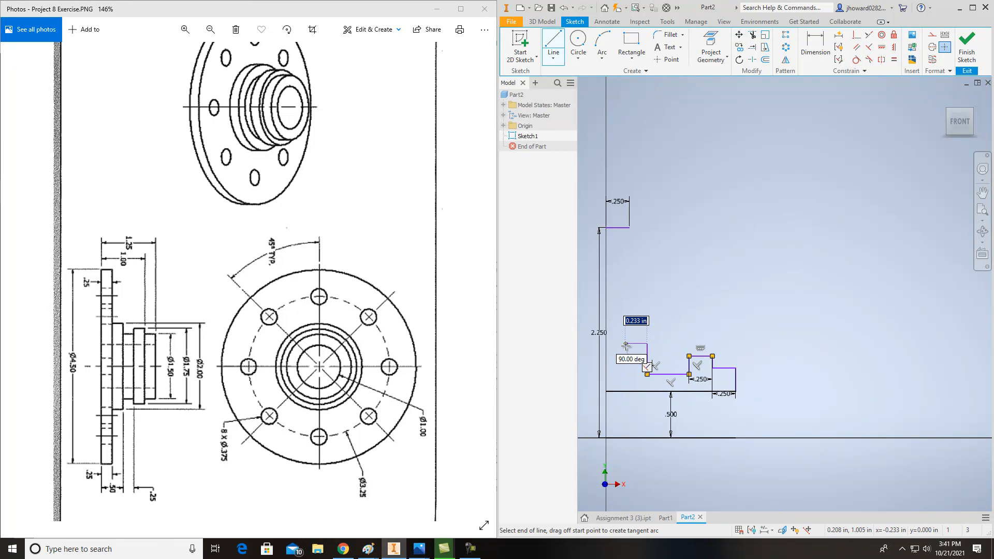
click(625, 343)
click(625, 296)
key(Escape)
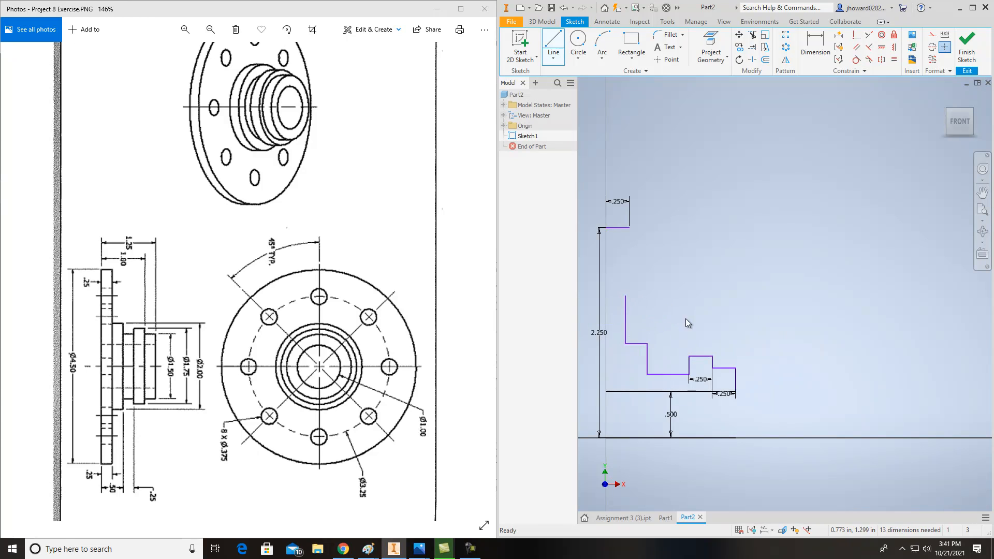
- Dimension the groove's bottom line from the horizontal baseline and set it to 1.5/2 in
scroll(788, 352, down, 4)
scroll(788, 352, up, 3)
middle_drag(789, 353, 870, 311)
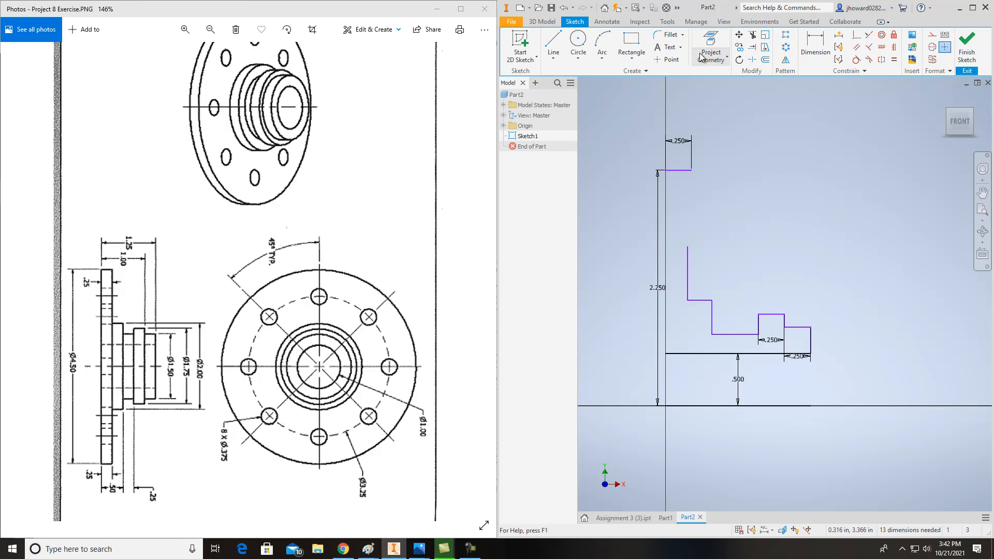
click(816, 52)
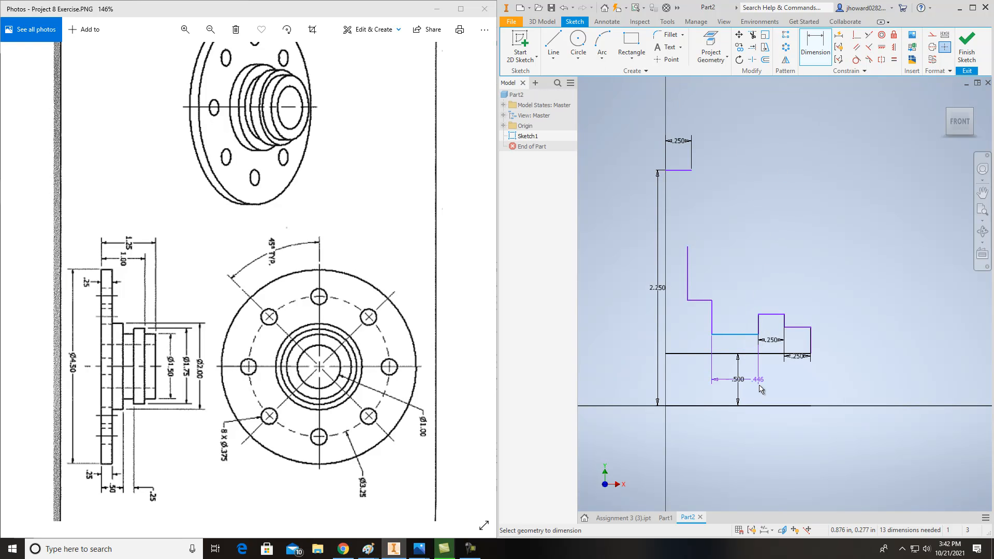
click(762, 407)
click(759, 335)
click(859, 376)
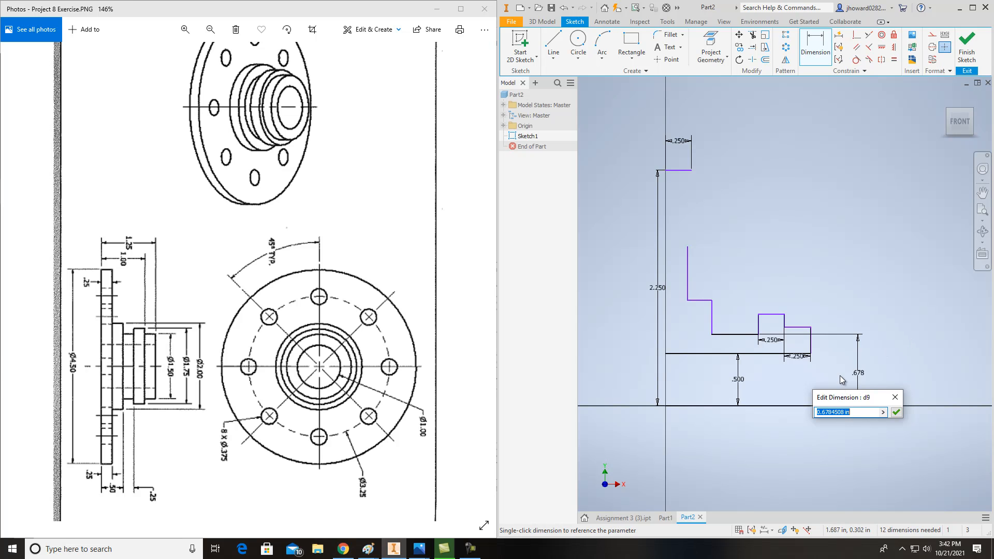
text(1.5/2)
key(Return)
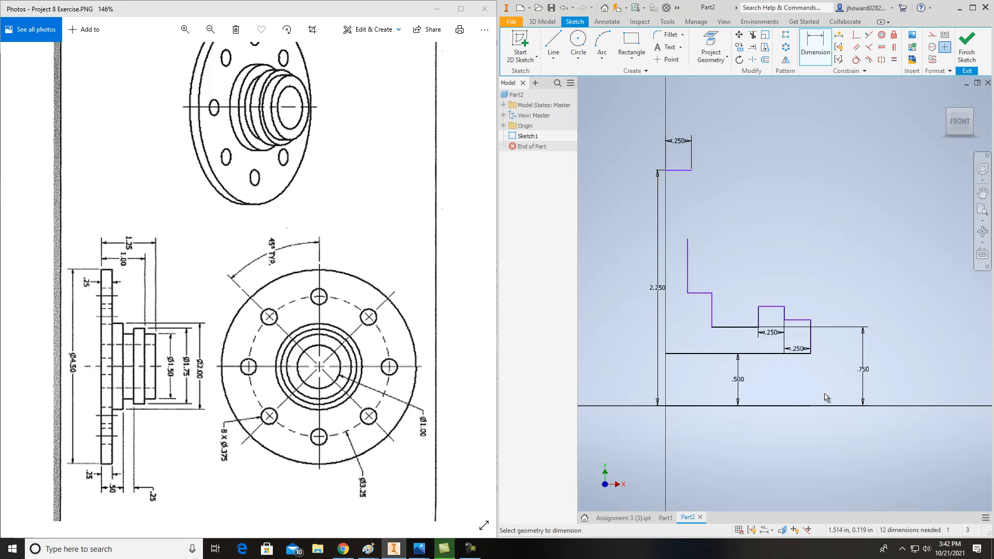
key(Escape)
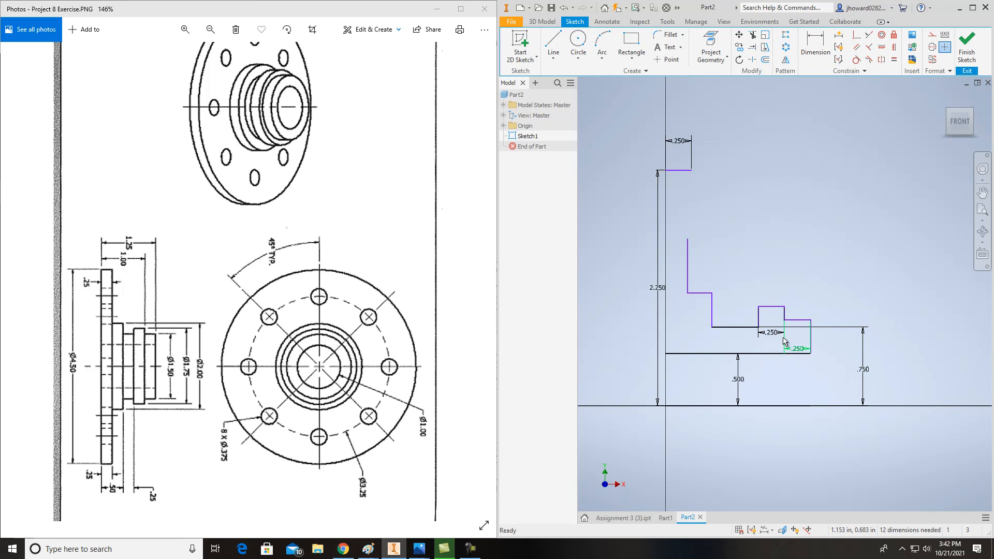
- Dimension the raised collar's top line from the baseline as 1.75/2 in, closing the stray browser window that interrupts
click(815, 45)
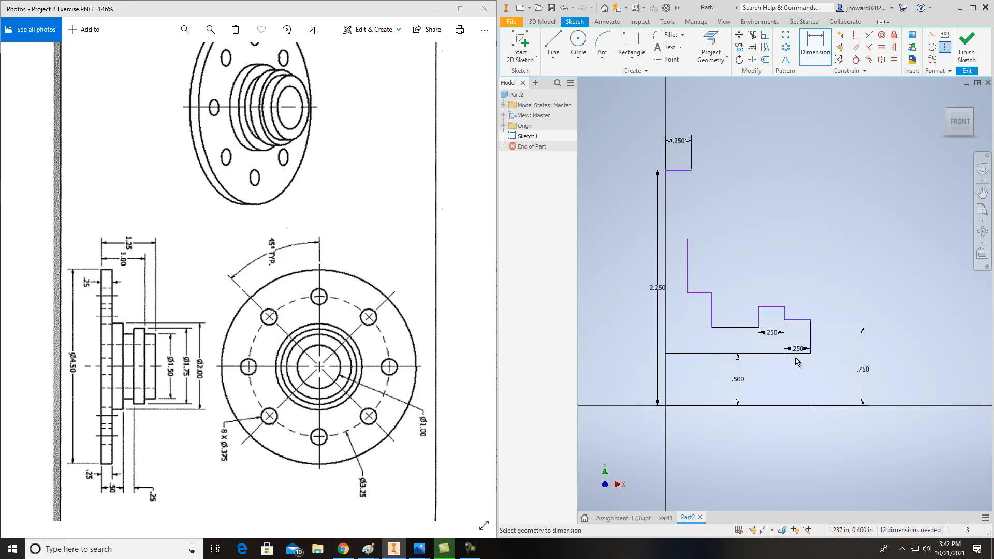
click(771, 307)
click(788, 406)
click(774, 384)
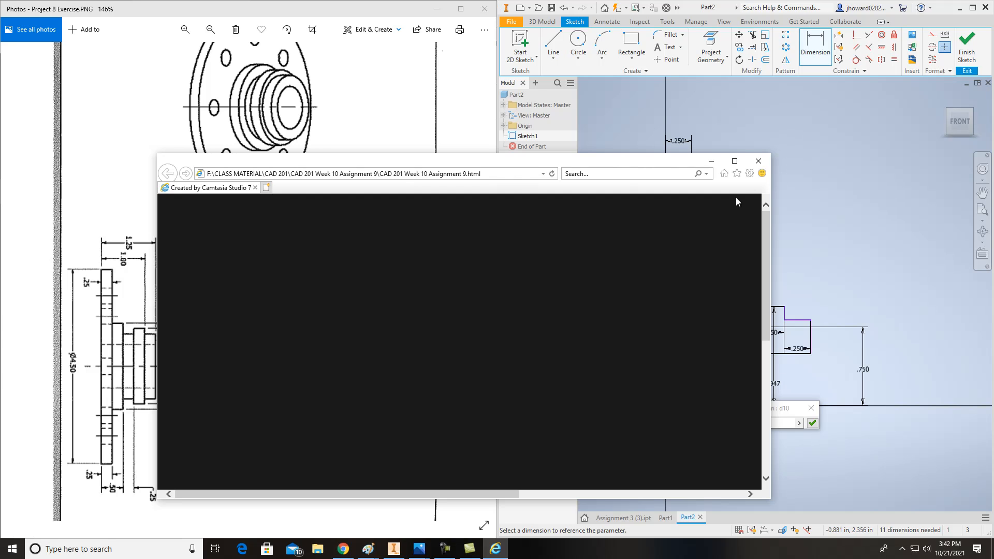
click(758, 161)
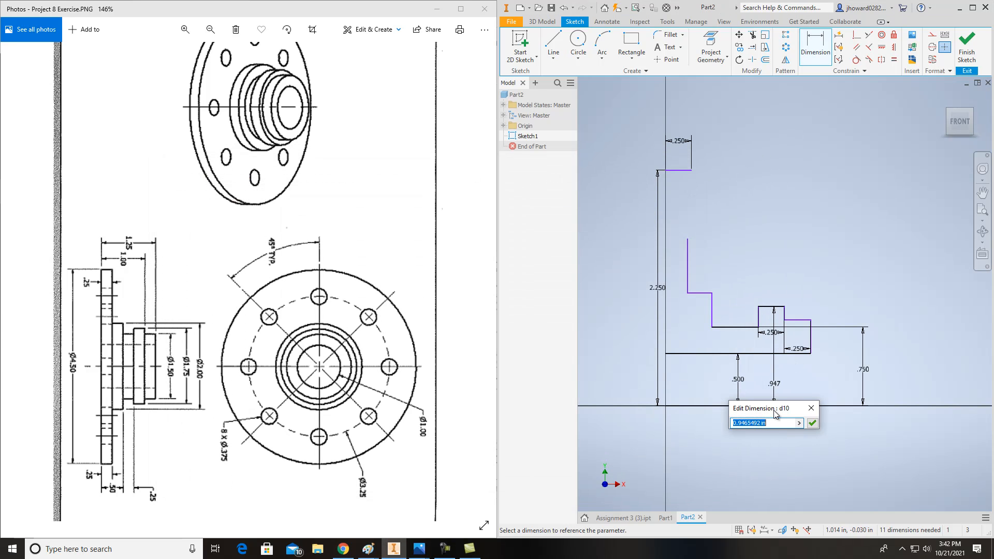
text(1.75/2)
key(Return)
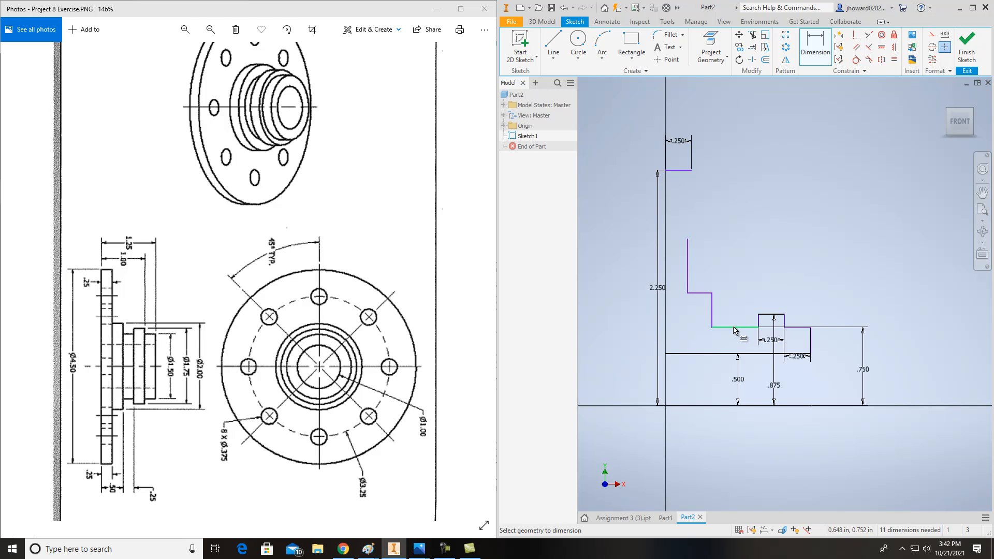
key(Escape)
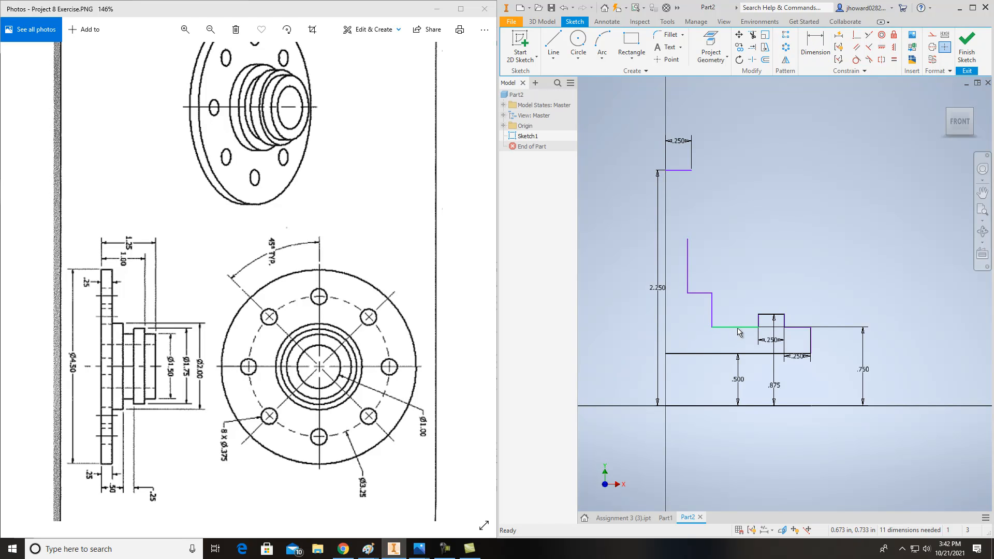
- Dimension the length of the groove's bottom line and set it to 0.25 in
click(816, 46)
click(736, 326)
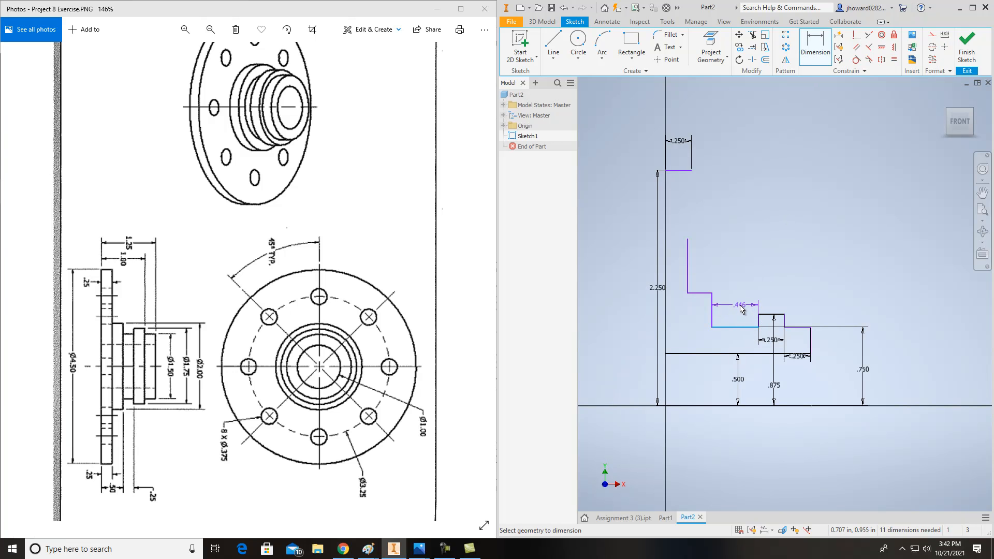
click(738, 286)
text(.25)
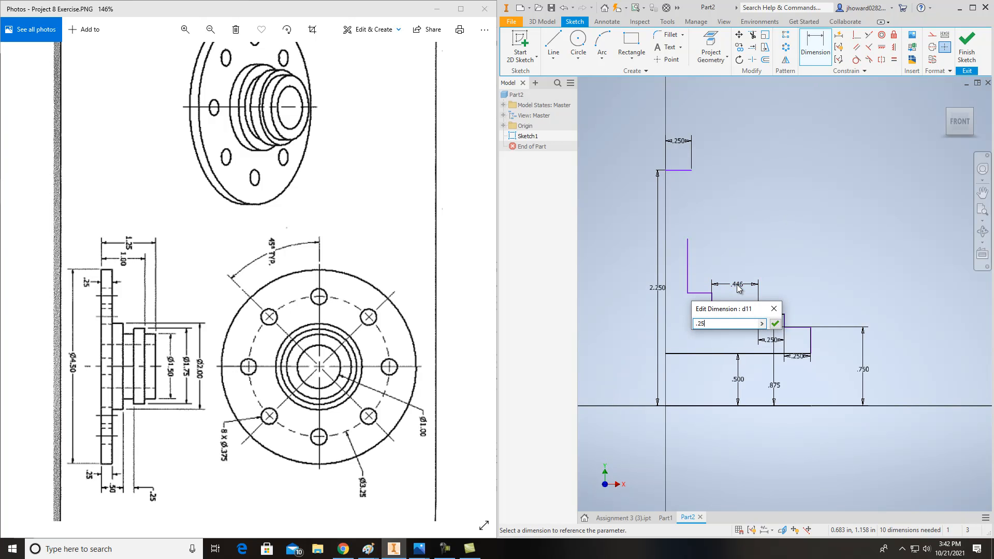
key(Return)
key(Escape)
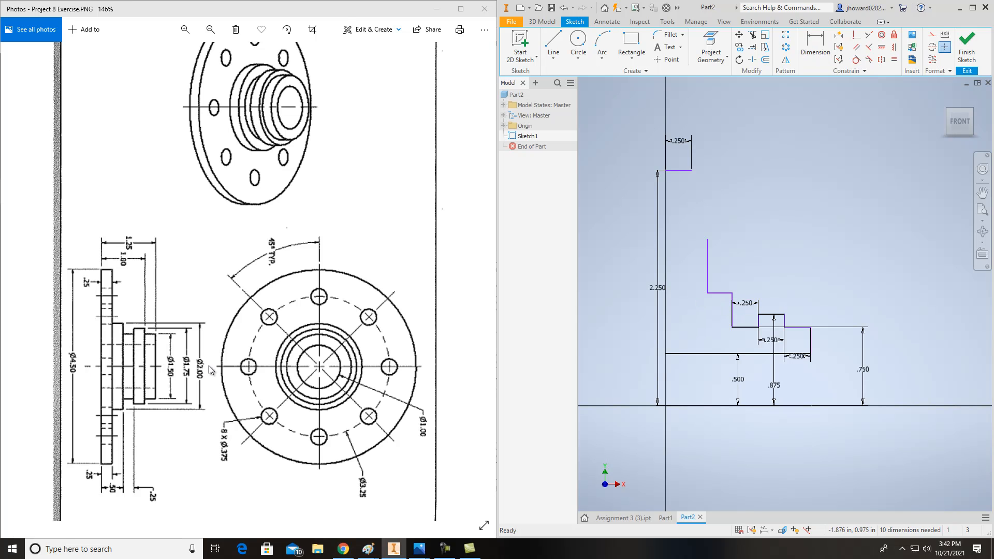
- Dimension the highest horizontal step of the connected profile from the baseline and set it to 2/2 in
key(d)
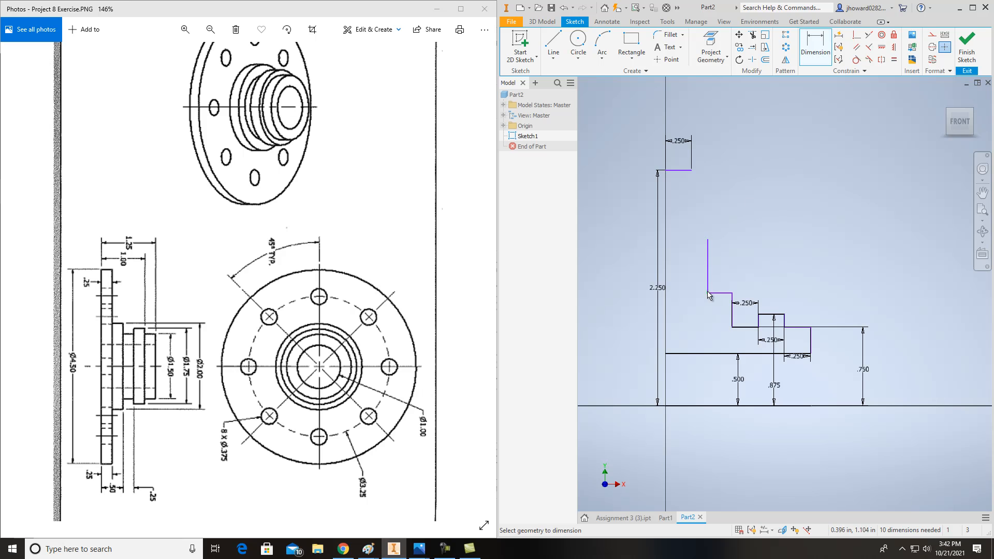
click(720, 293)
click(731, 406)
click(724, 389)
text(2/)
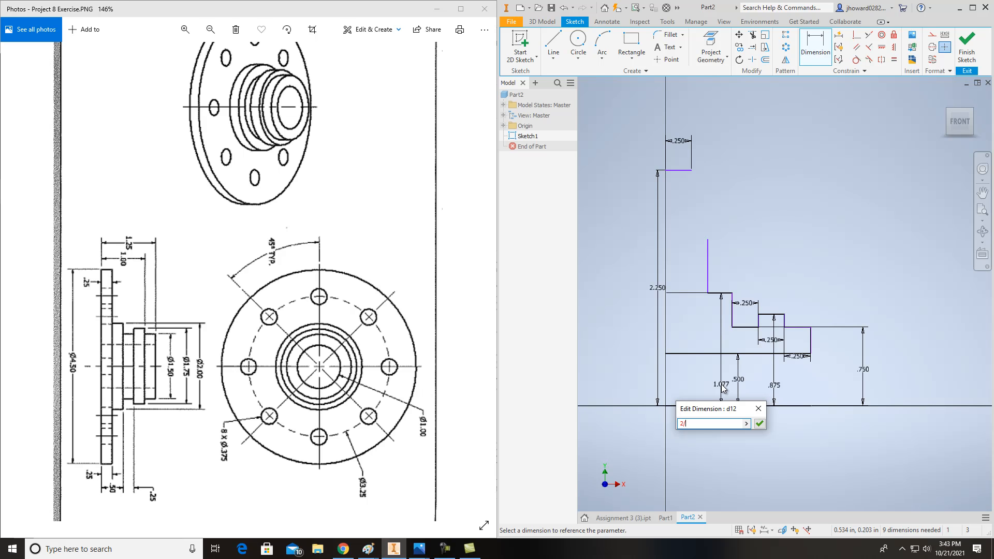
text(2)
key(Return)
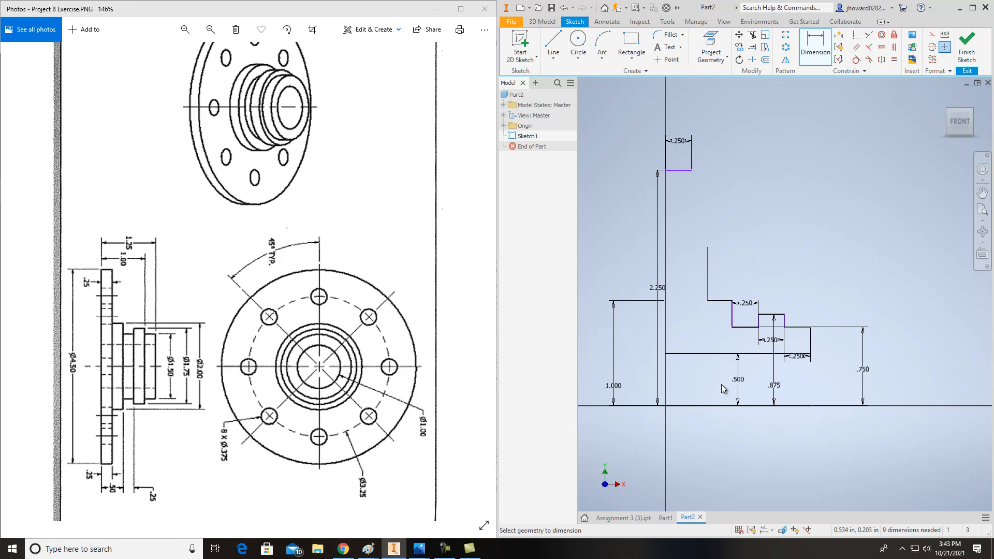
- Dimension the length of the profile's highest connected horizontal step and set it to 0.25 in
click(721, 300)
click(720, 289)
text(.25)
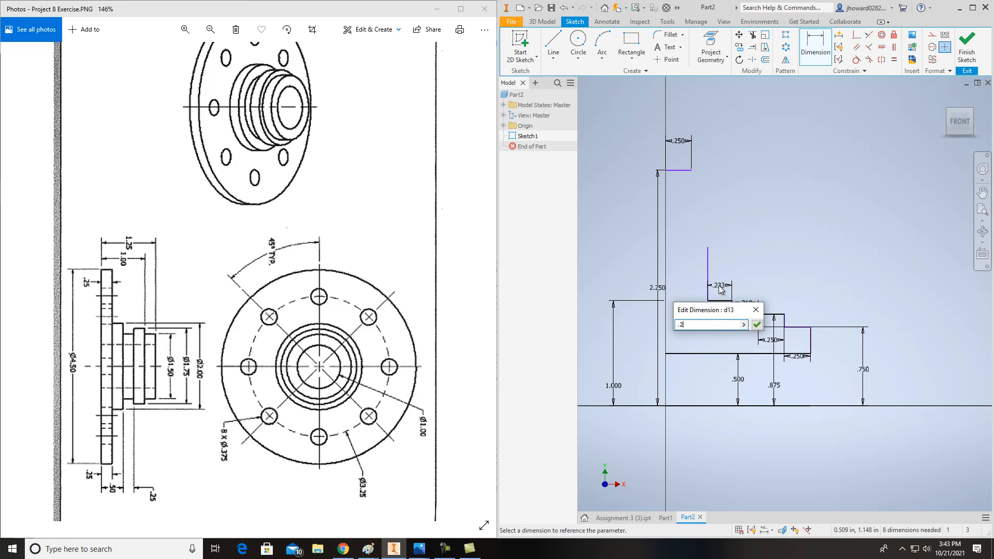
key(Return)
key(Escape)
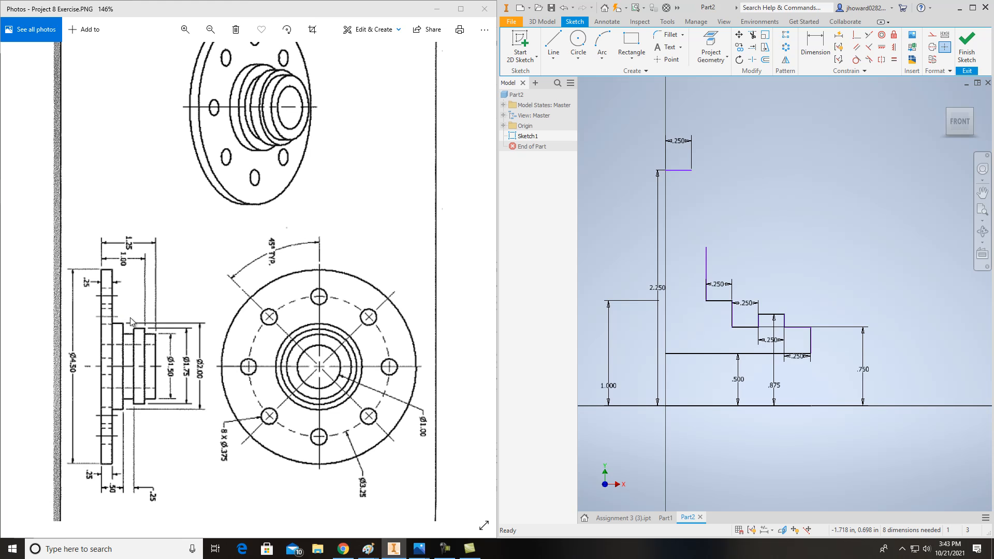
scroll(679, 382, up, 2)
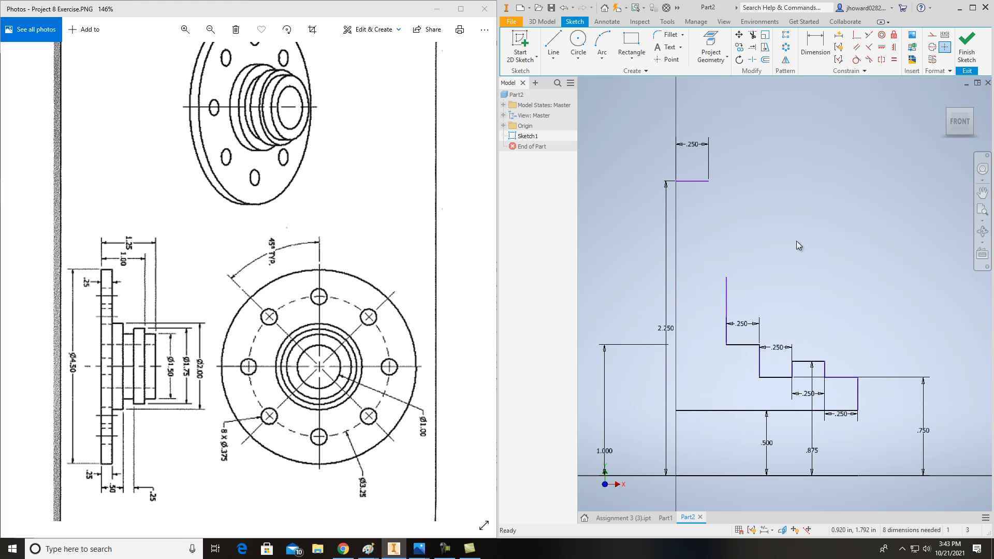
- Draw the vertical line closing the profile's left side, from the short top line's left end down to the bore line's left end
key(l)
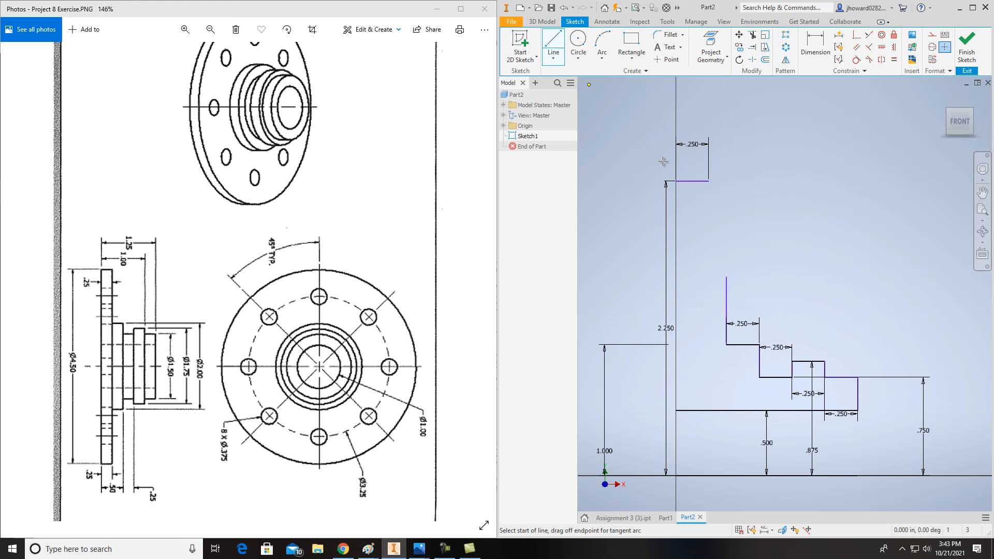
click(676, 181)
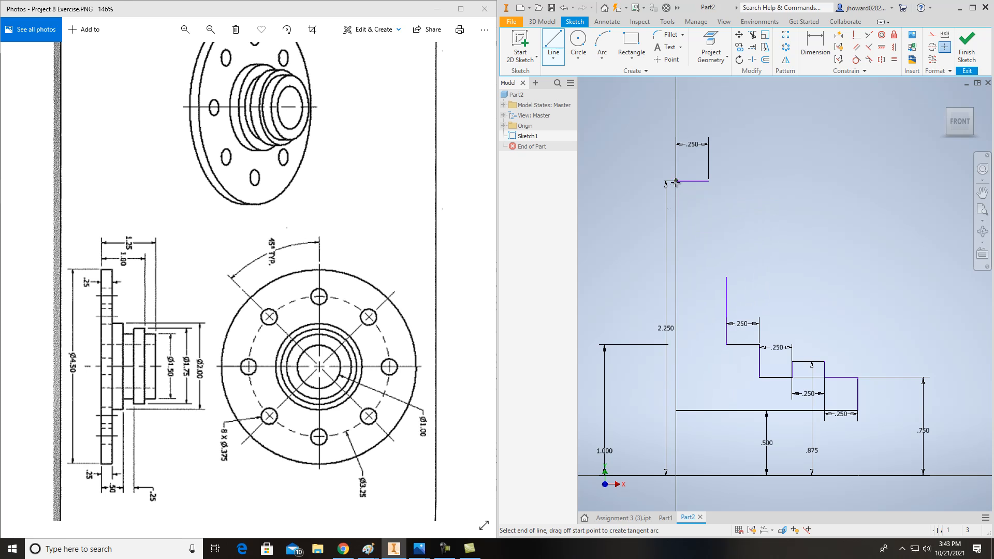
click(676, 411)
key(Escape)
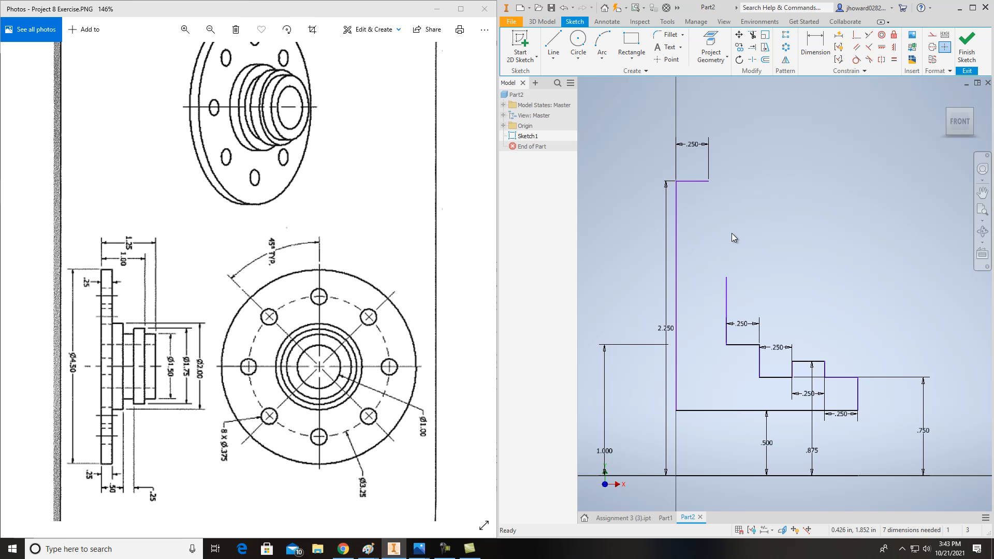
- Dimension the overall width between the profile's left vertical line and its far right vertical edge as 1.25 in
click(816, 42)
click(677, 386)
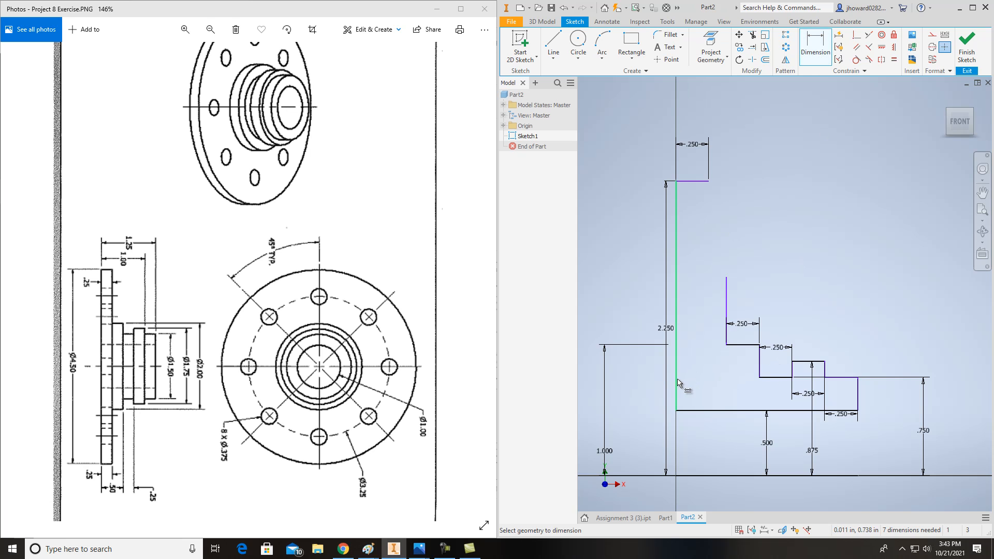
click(858, 403)
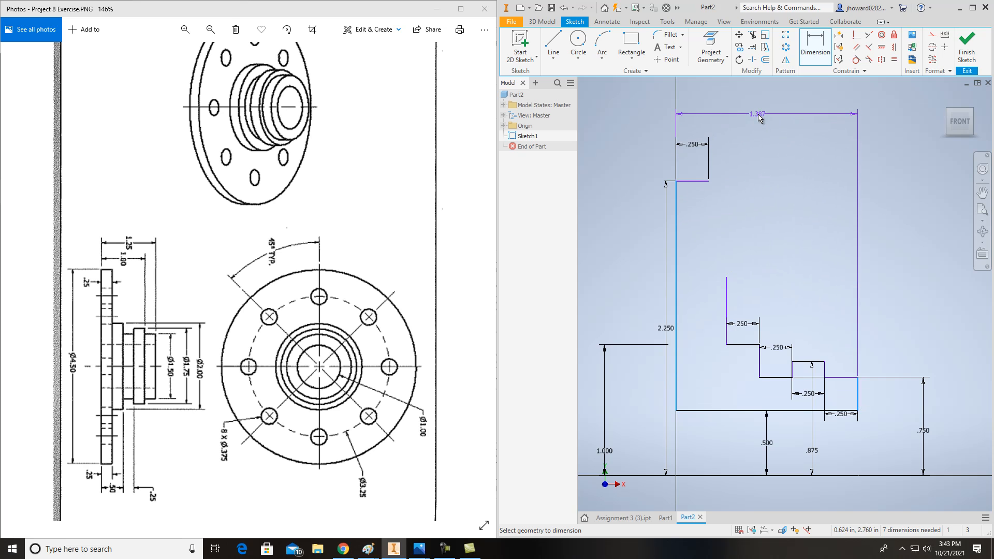
click(760, 118)
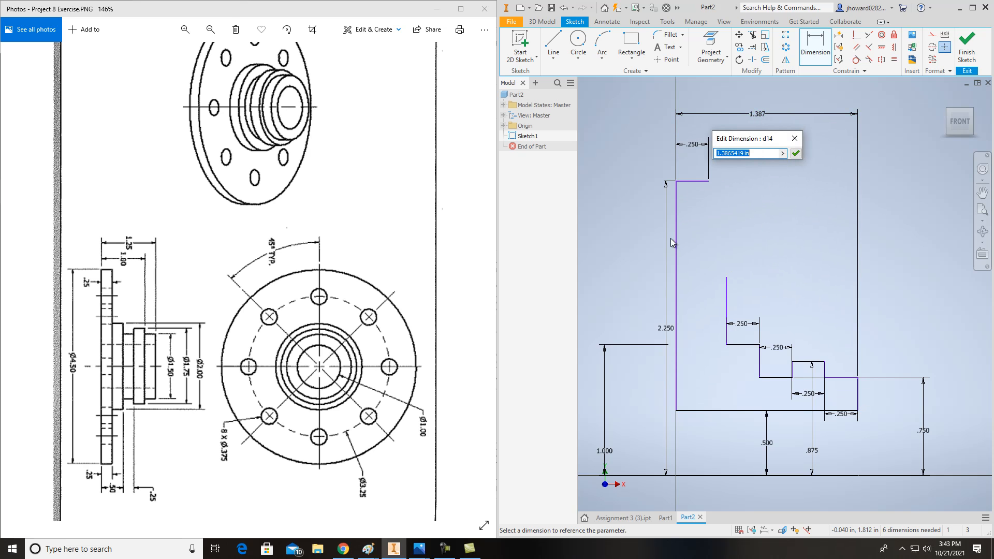
text(1)
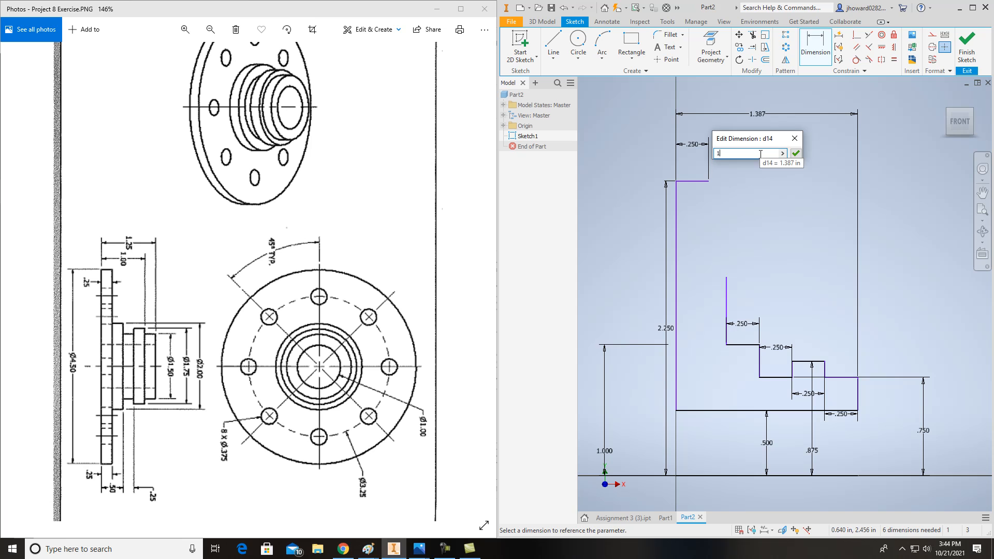
text(.25)
key(Return)
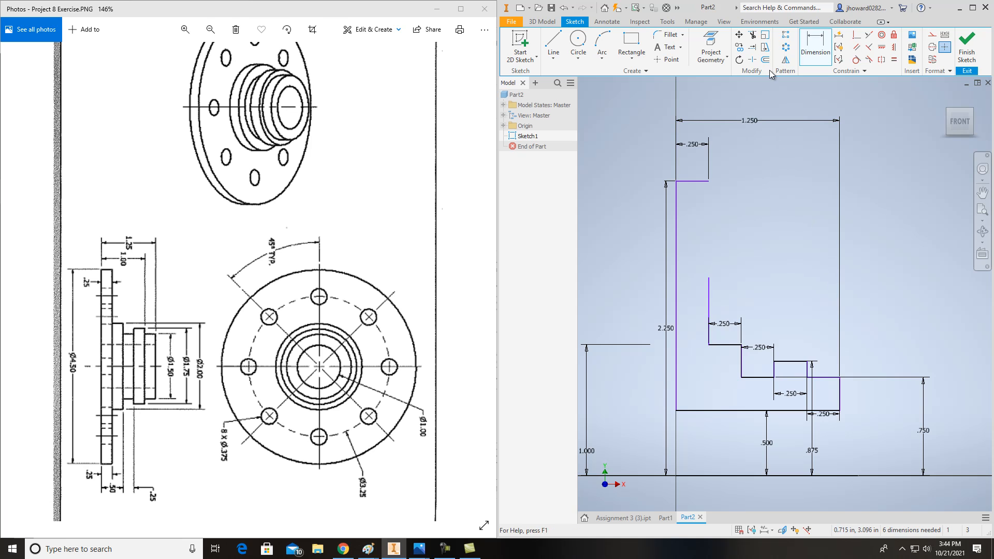
- Extend the open vertical line up to the flange's short top line to close the profile, and finish the sketch
click(752, 48)
click(712, 283)
key(Escape)
scroll(765, 225, down, 2)
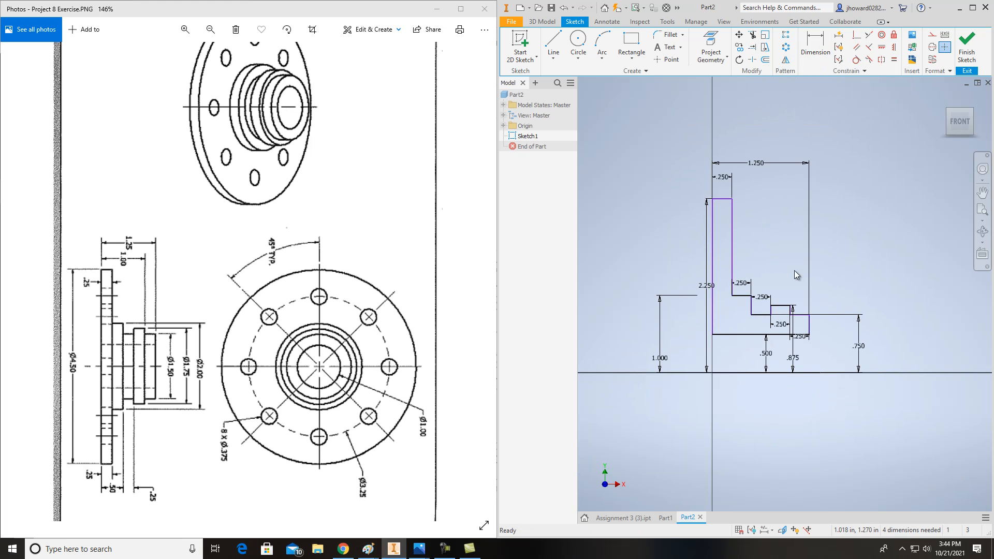
click(968, 55)
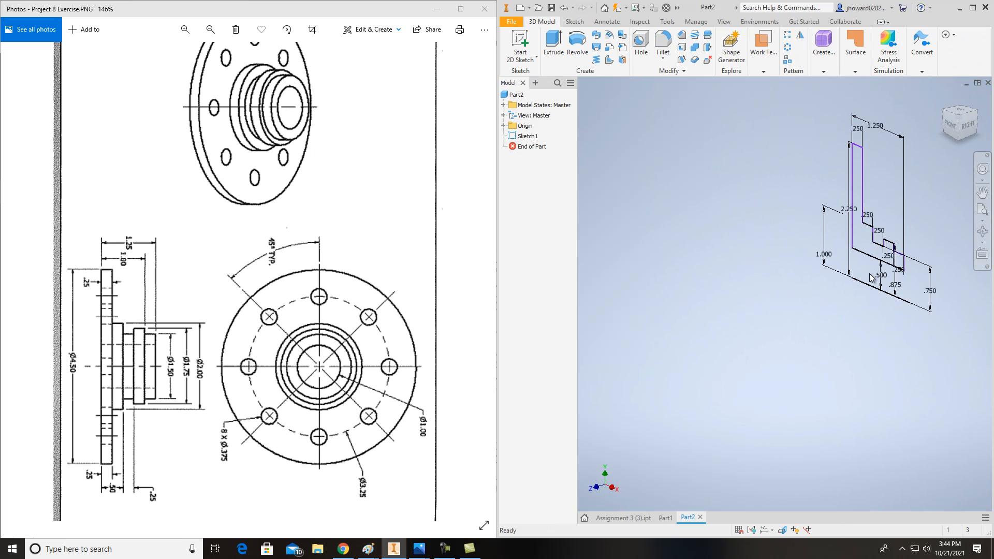
- Revolve the closed profile a full 360 degrees about the horizontal baseline
click(577, 42)
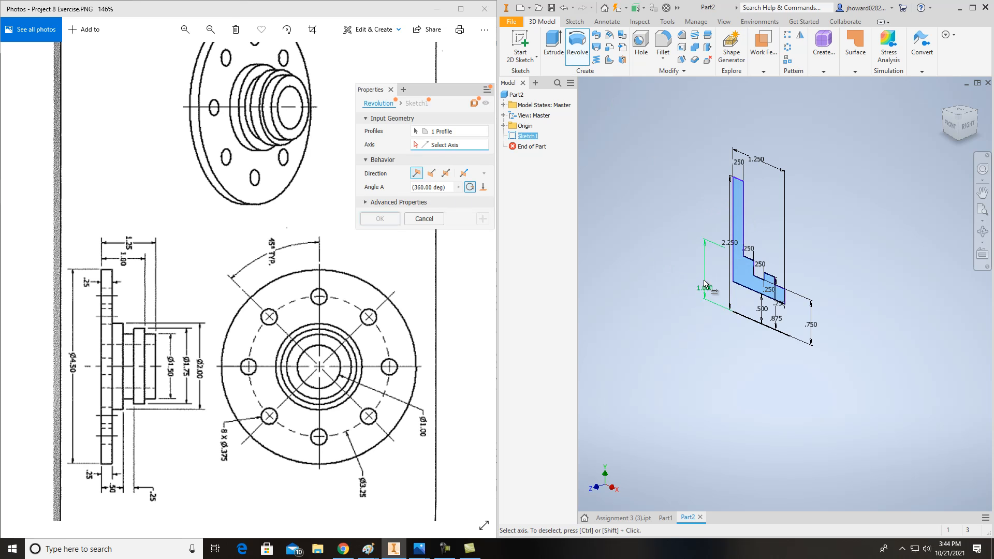
click(752, 321)
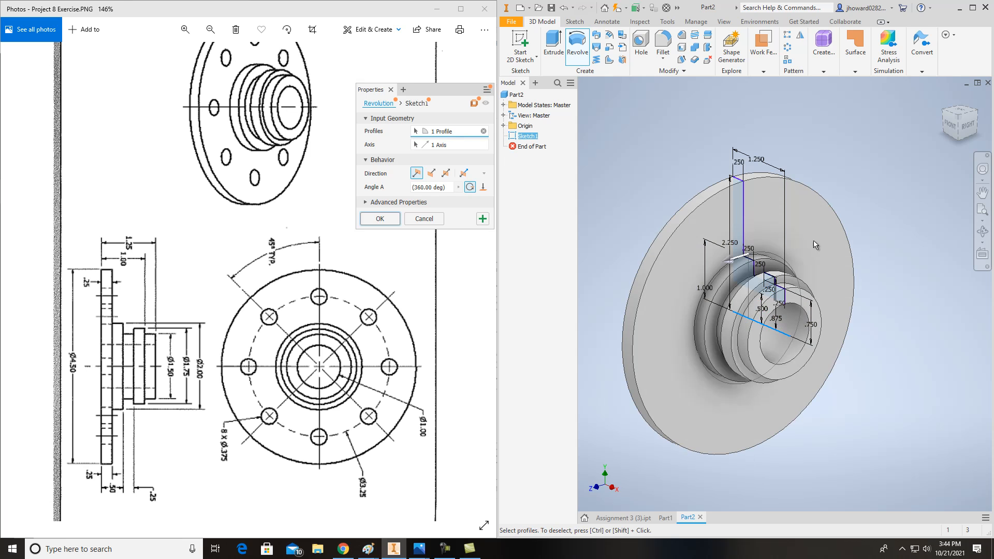
click(380, 219)
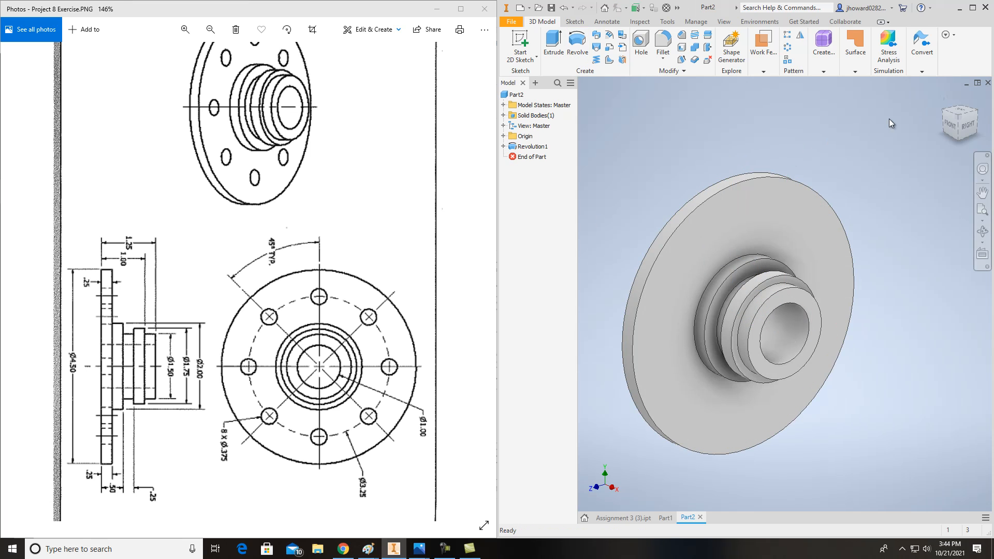
- Rotate the Project 8 Exercise drawing in Photos until it reads upright
mouse_move(956, 129)
mouse_down()
mouse_move(588, 155)
mouse_move(595, 167)
mouse_move(884, 160)
mouse_move(772, 165)
mouse_up()
click(289, 32)
click(289, 31)
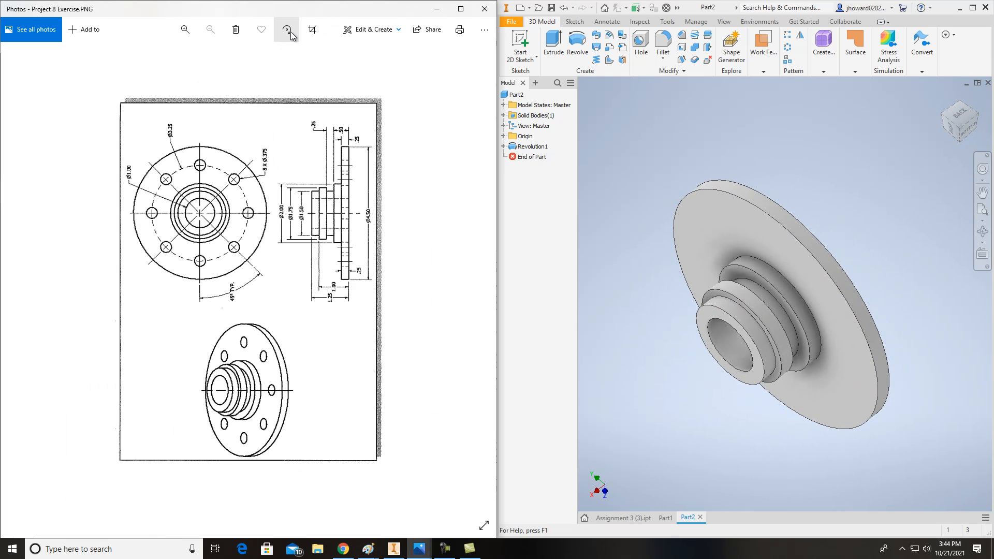
click(289, 32)
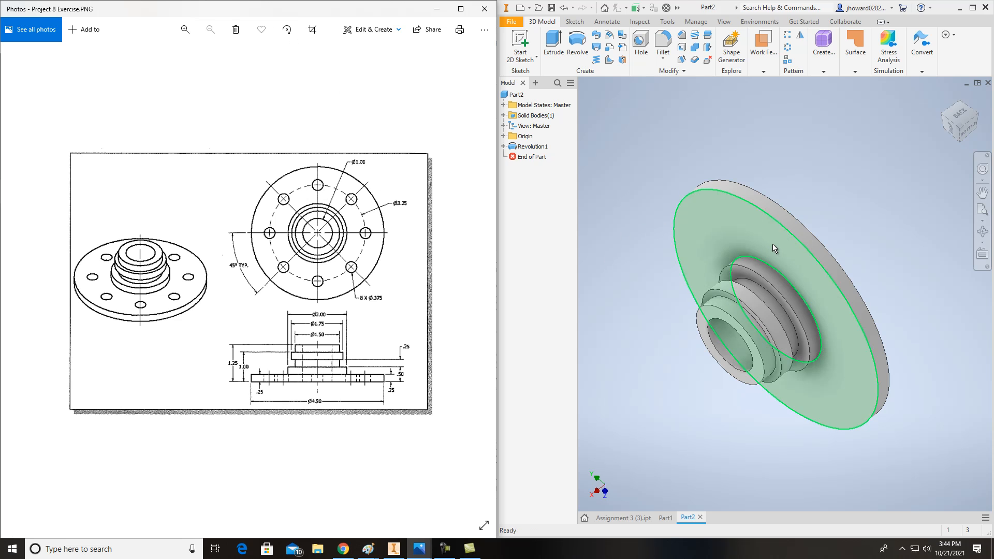
- Start a 2D sketch on the flange's hub-side face and draw a circle about 0.36 in across on the vertical axis above the hub
click(829, 174)
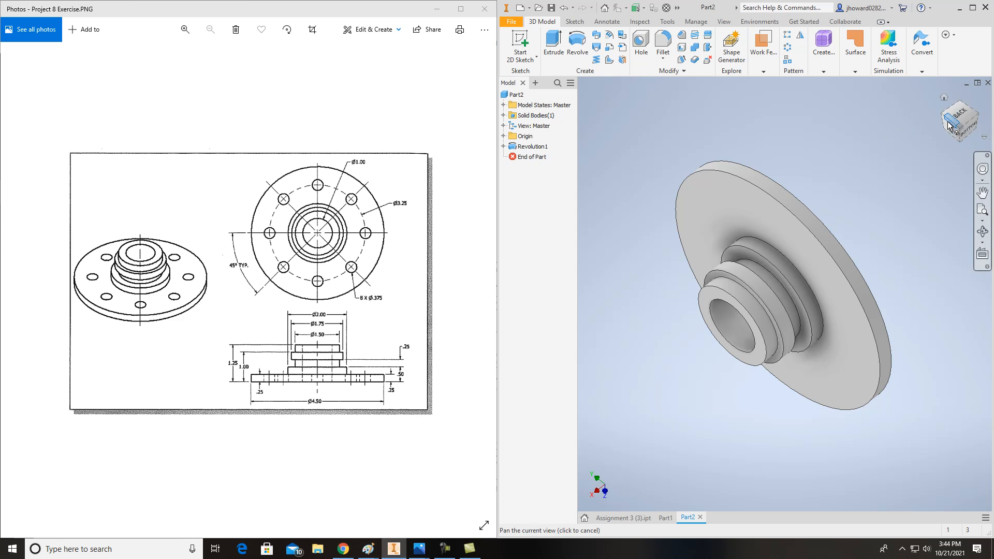
click(519, 62)
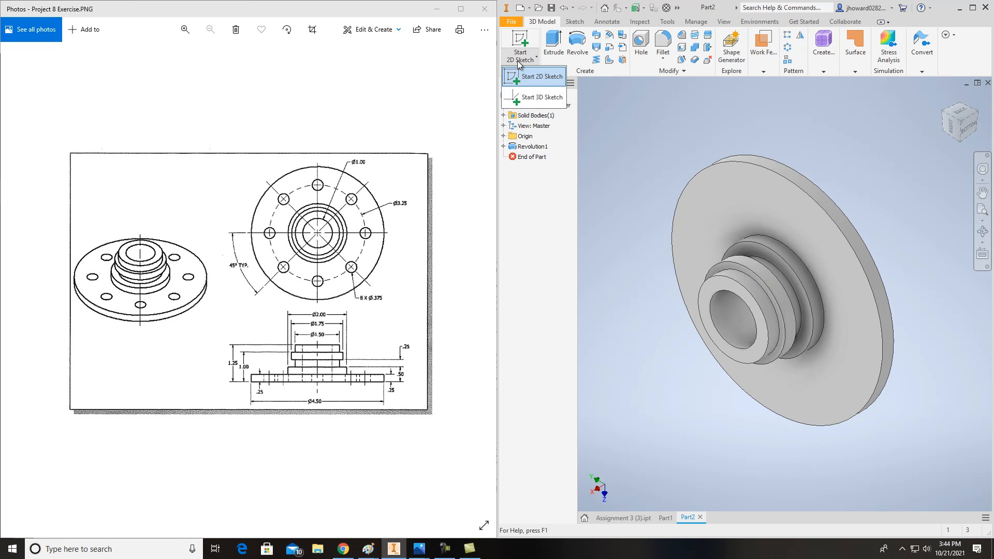
click(543, 76)
click(792, 218)
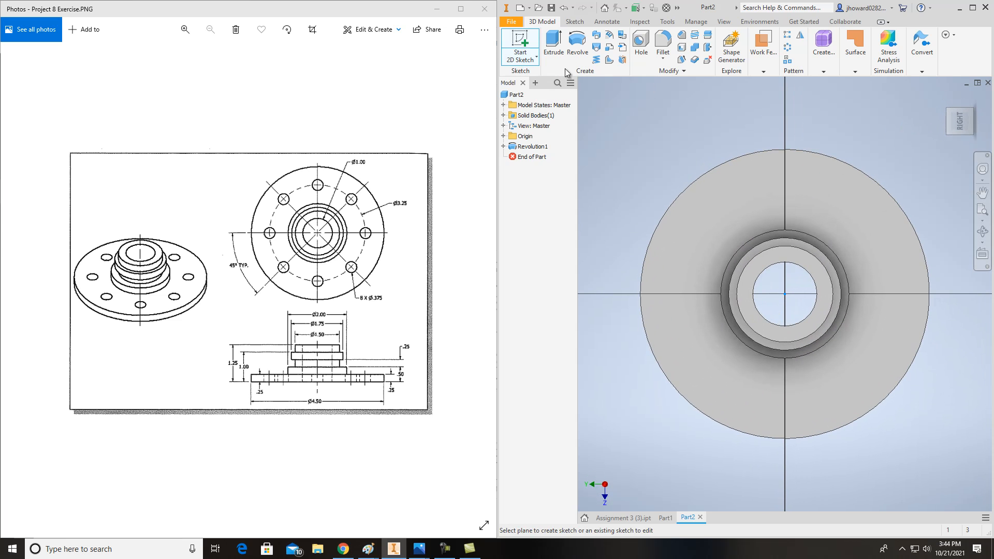
click(578, 44)
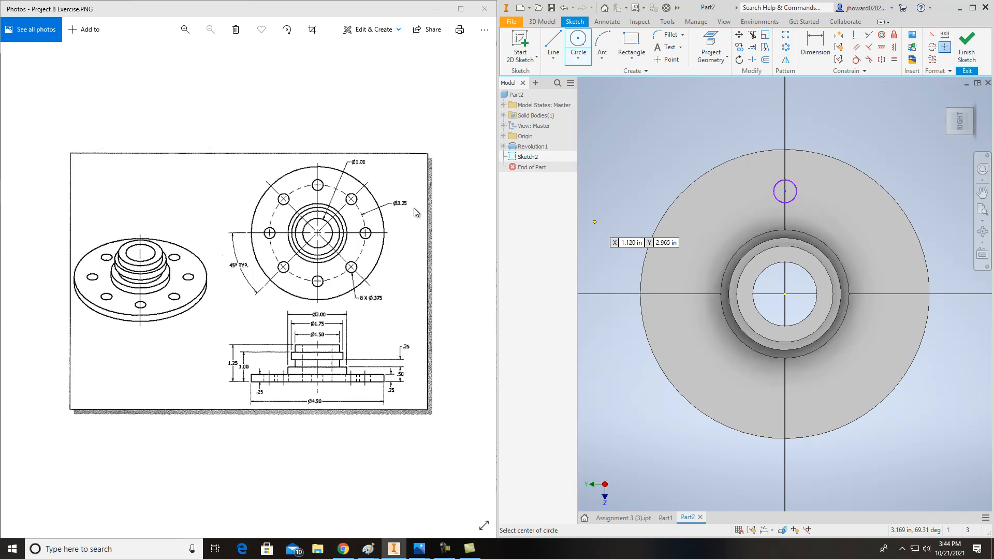
- Dimension the distance from the hub's centre to the small circle's centre as 3.25/2 in
click(824, 52)
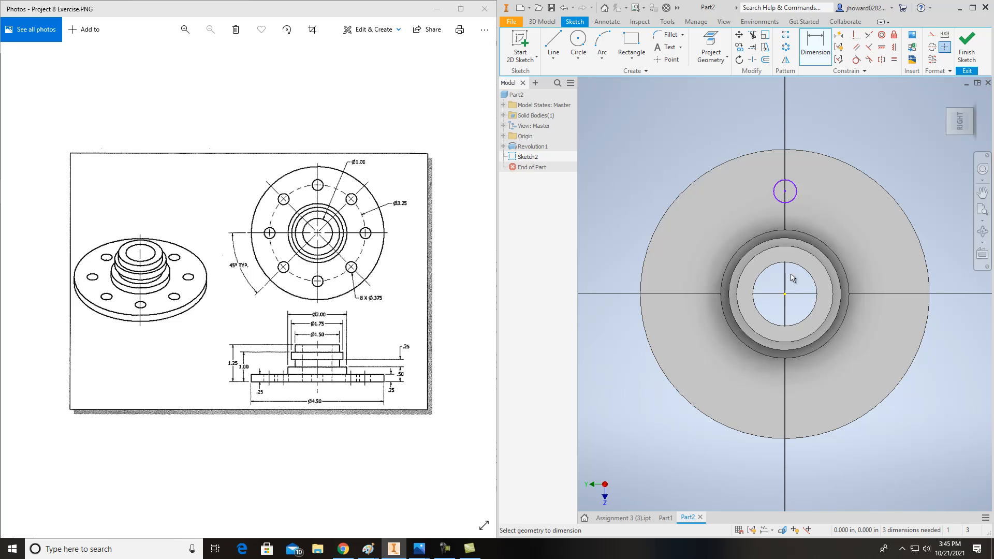
click(785, 294)
click(796, 199)
click(865, 232)
text(3)
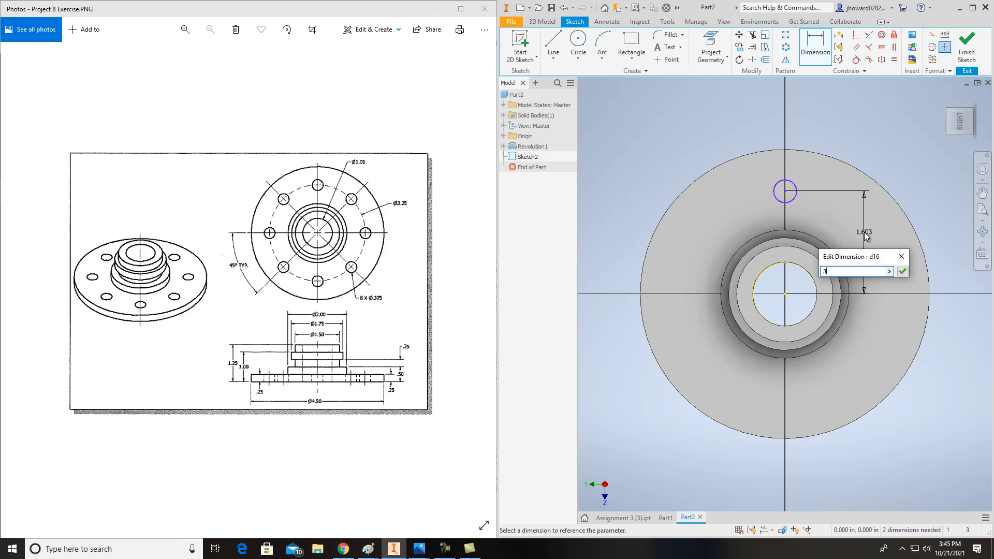
text(.25/2)
key(Return)
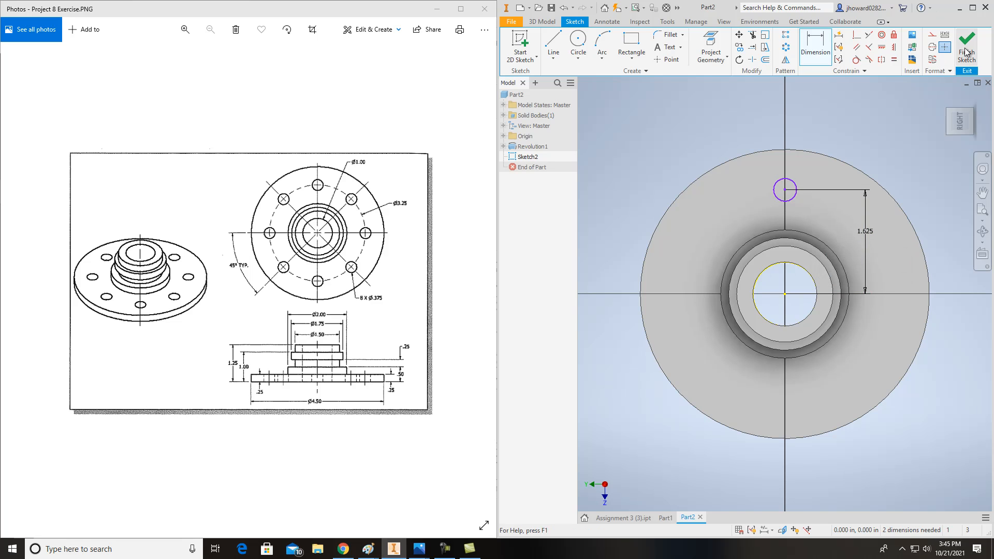
- Set the small circle's diameter to 0.375 in and finish the sketch
click(793, 182)
click(803, 173)
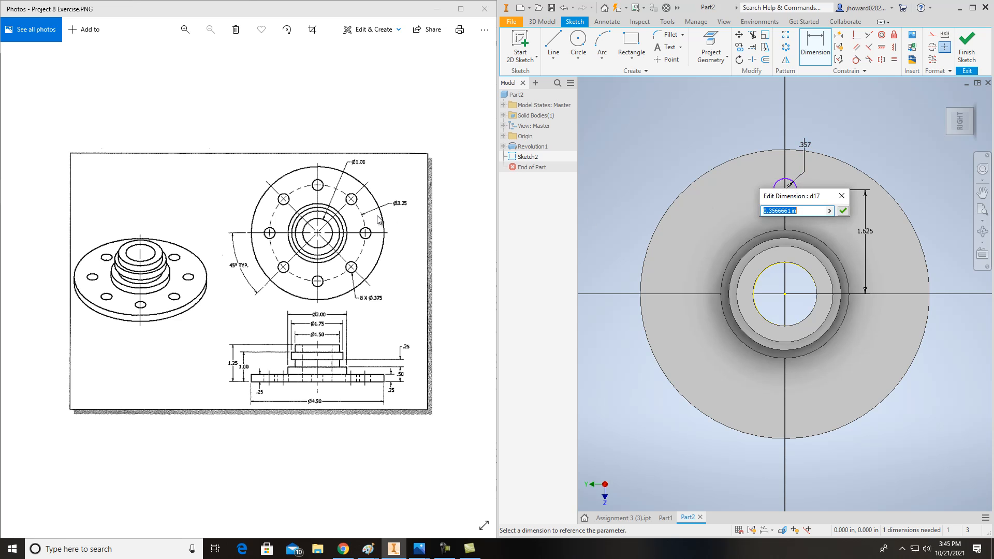
text(.375)
key(Return)
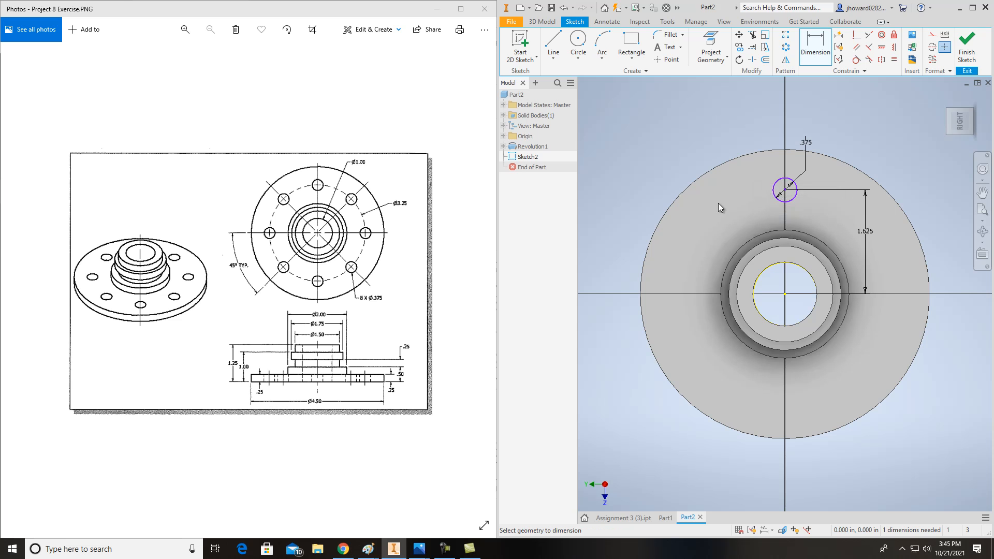
click(967, 47)
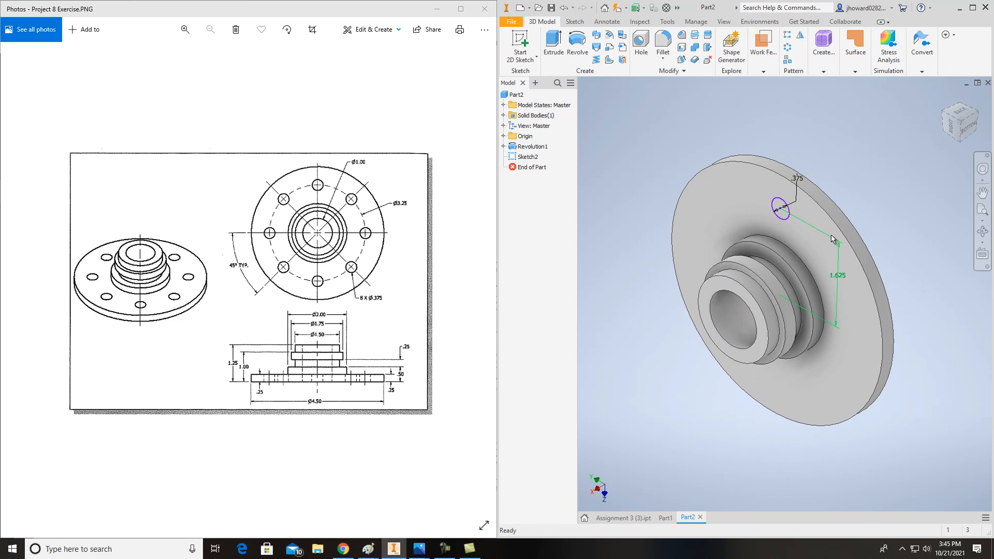
- Extrude the small circle as a cut through all to make the first bolt hole in the flange
click(553, 44)
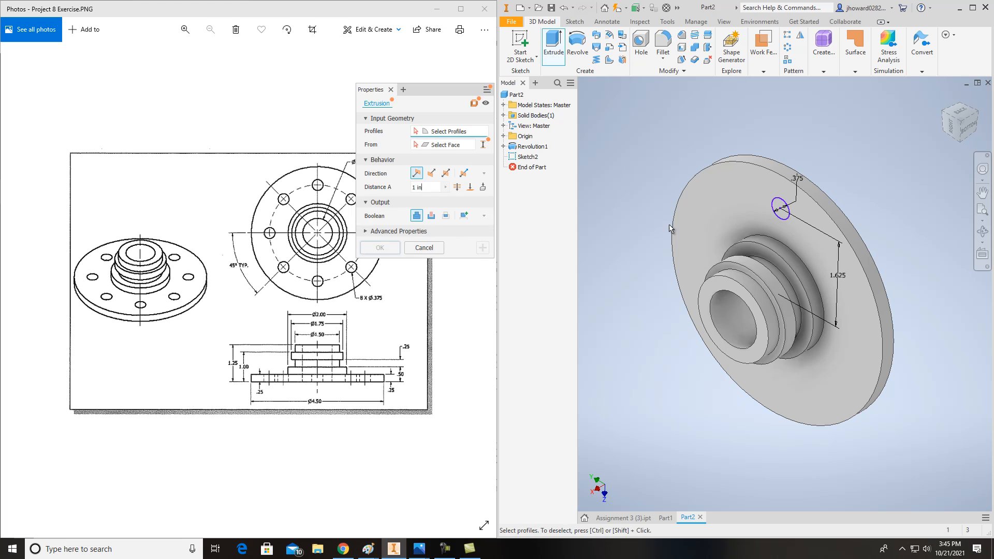
click(782, 209)
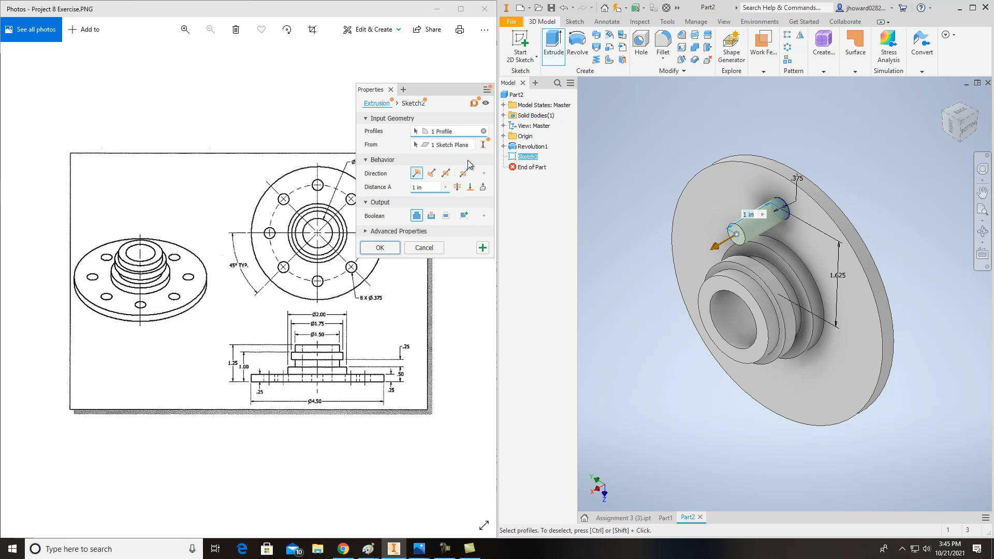
click(432, 215)
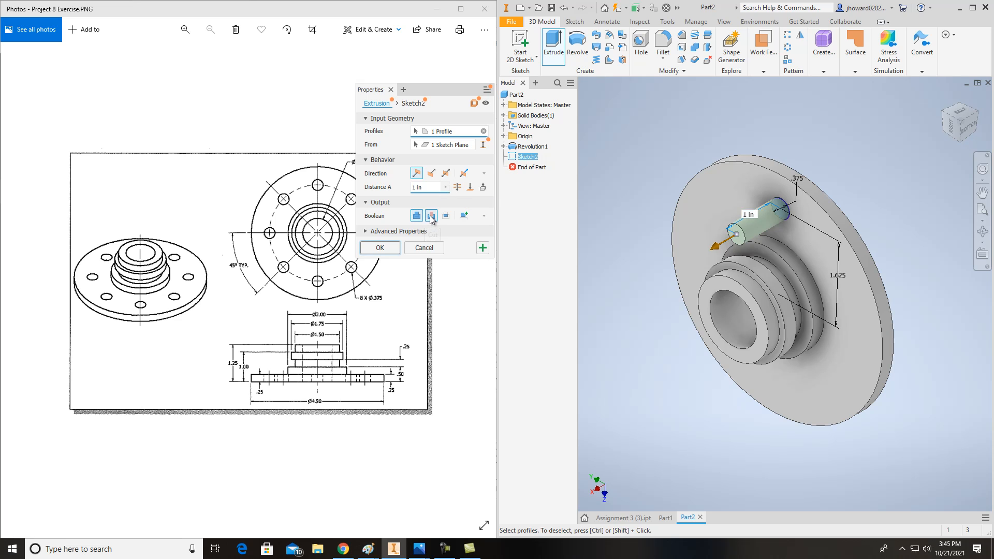
click(457, 187)
click(389, 248)
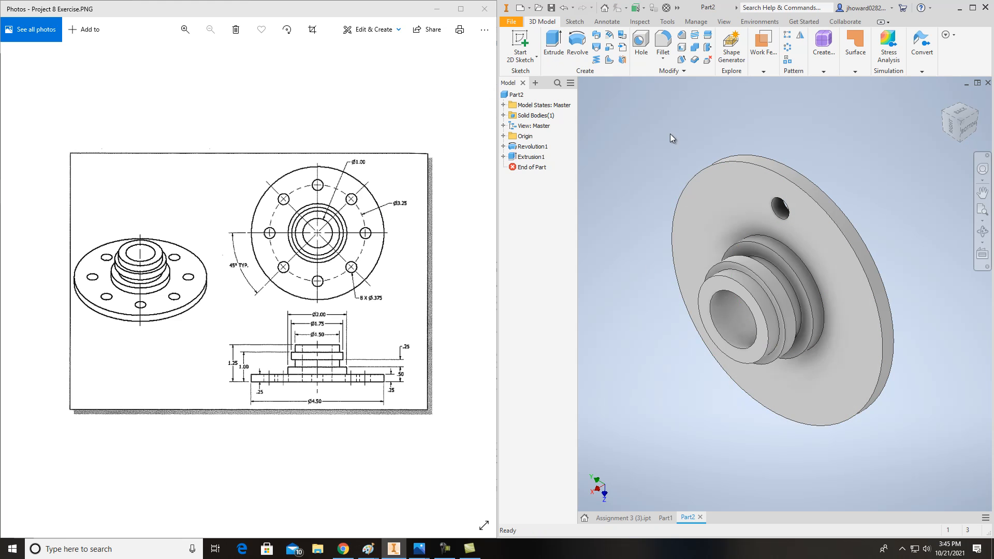
- Create a work axis through the centre of the hub's cylindrical bore
click(765, 71)
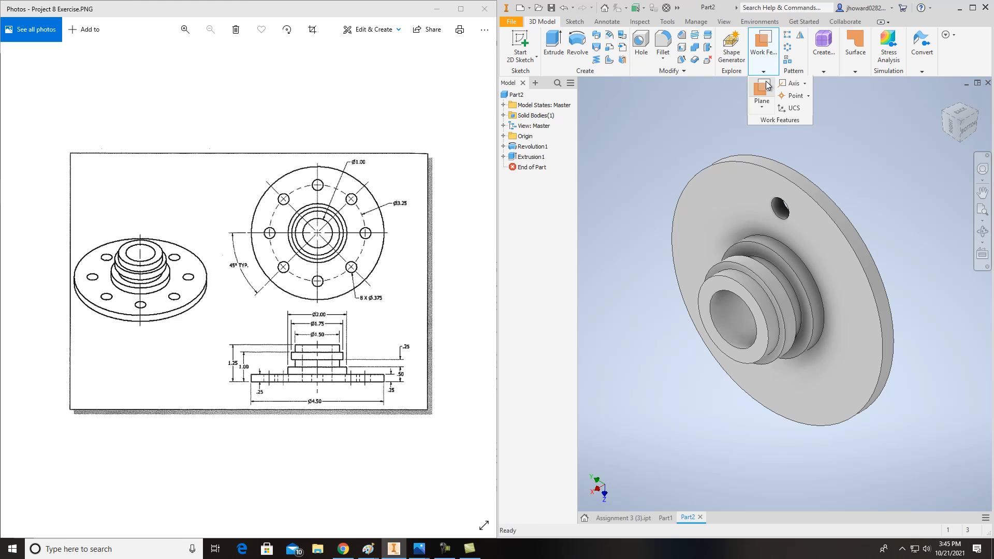
click(792, 83)
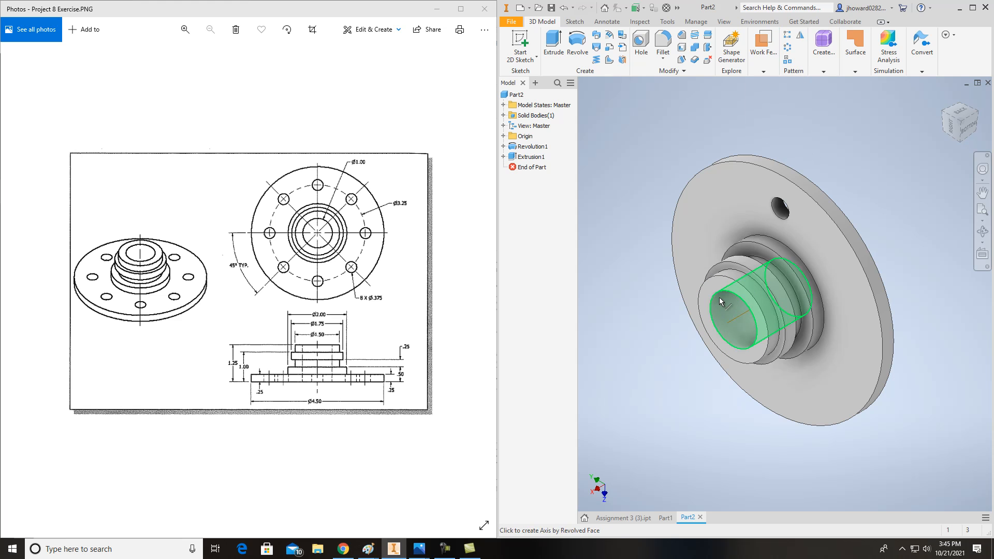
click(720, 297)
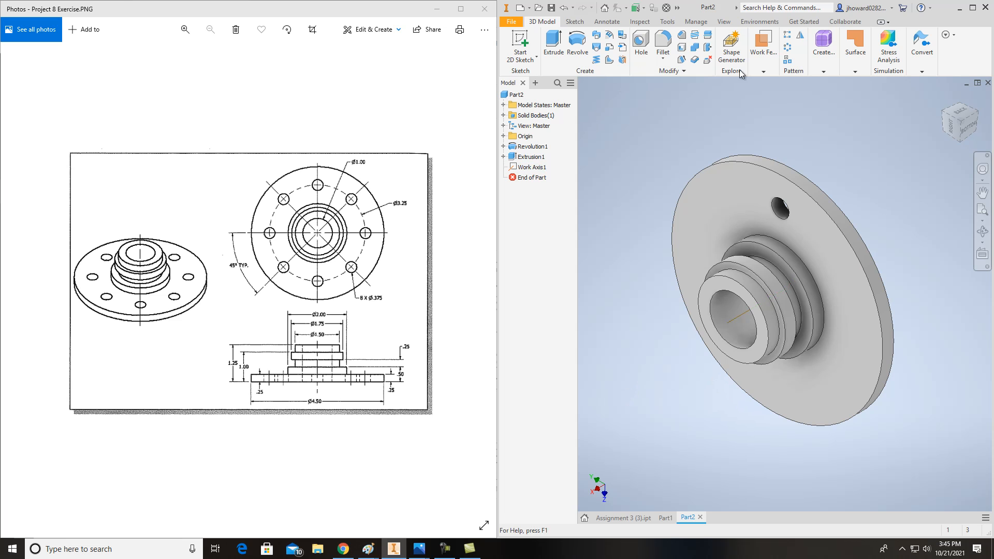
- Create a circular pattern of the bolt hole around the bore's work axis with 8 occurrences over 360 degrees
click(788, 47)
click(780, 209)
click(626, 124)
click(739, 319)
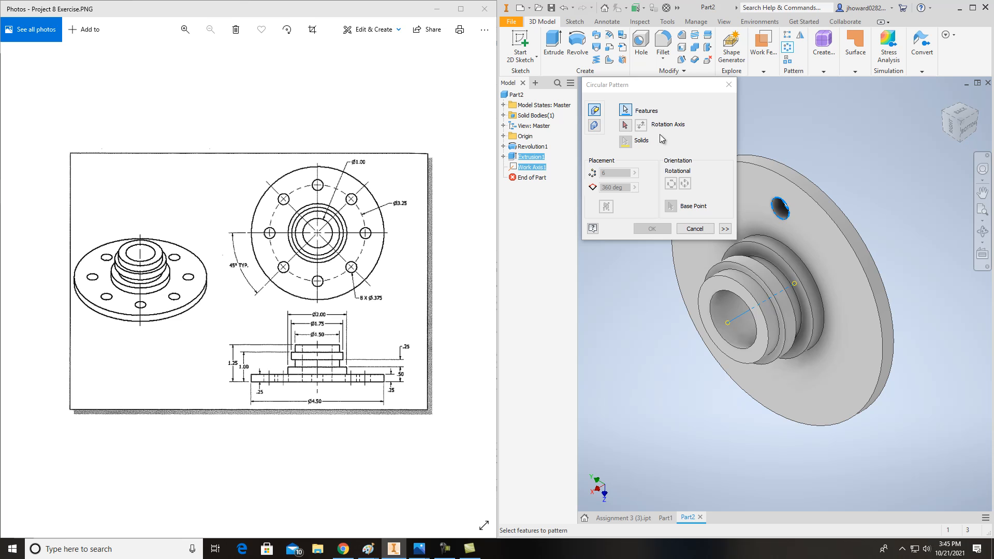
click(625, 125)
click(741, 312)
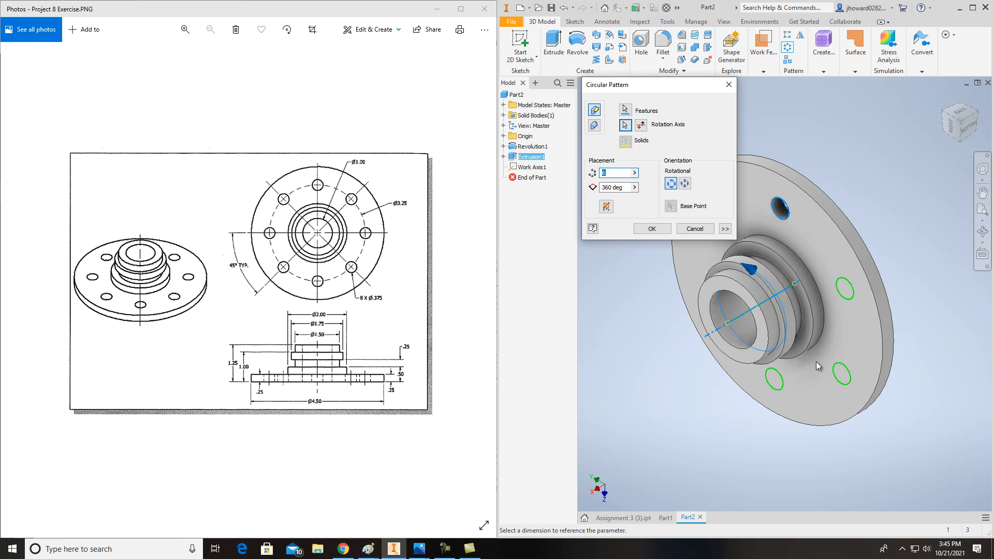
scroll(844, 317, up, 3)
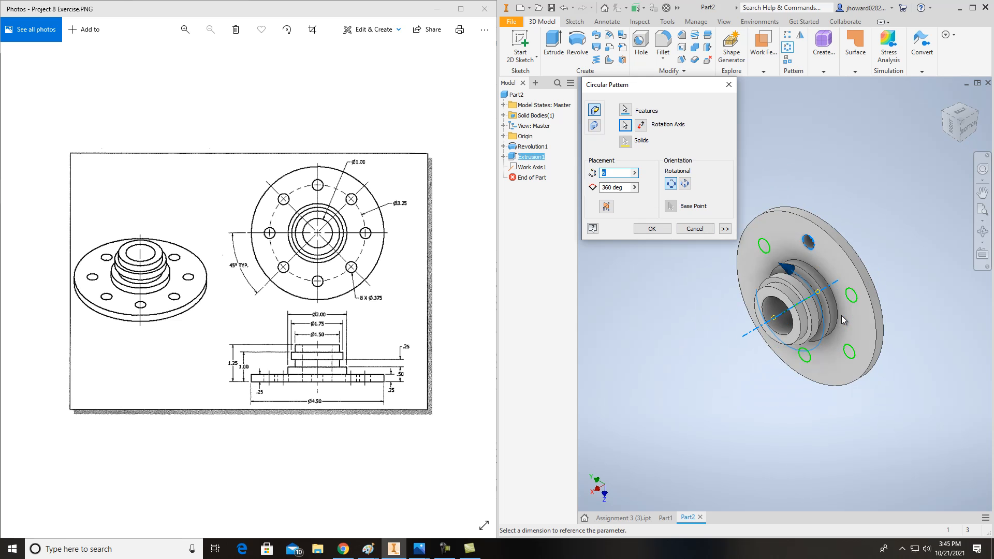
drag(954, 127, 987, 119)
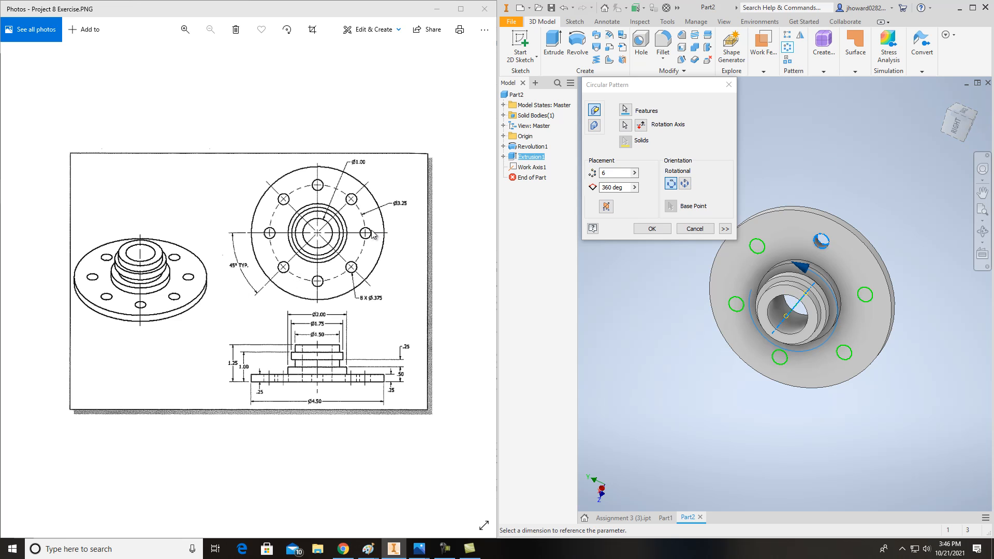
click(593, 177)
text(8)
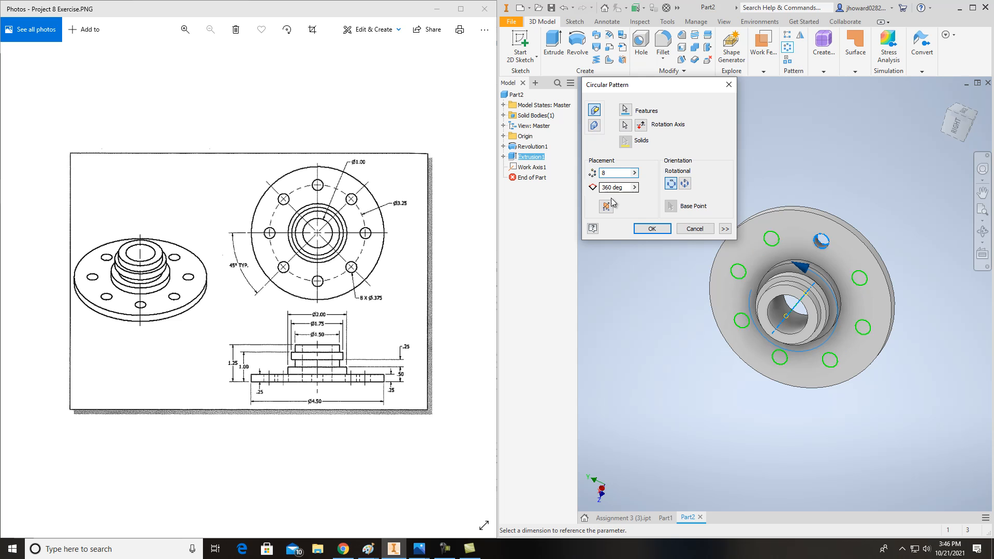
click(660, 228)
mouse_move(945, 158)
shift+middle_down()
mouse_move(850, 142)
mouse_move(912, 138)
shift+middle_up()
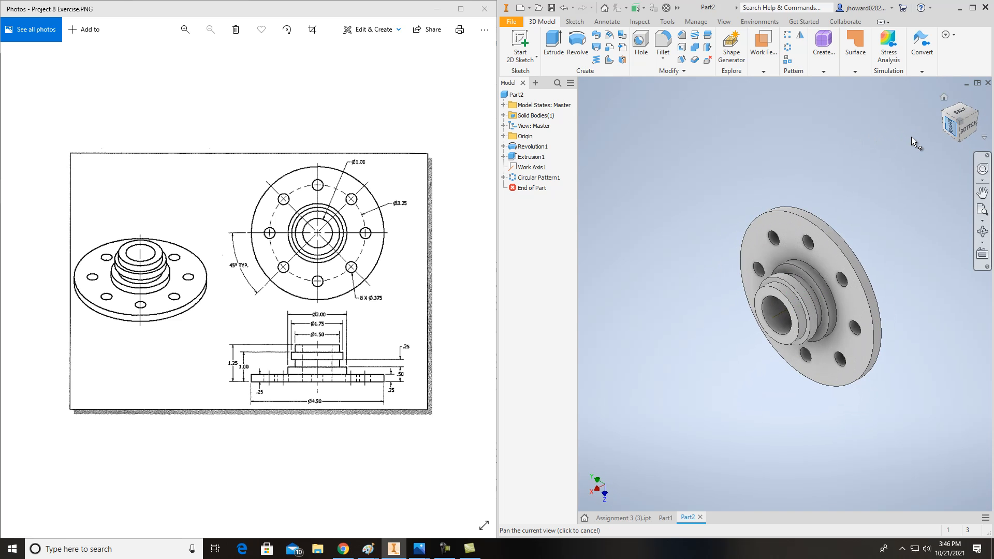